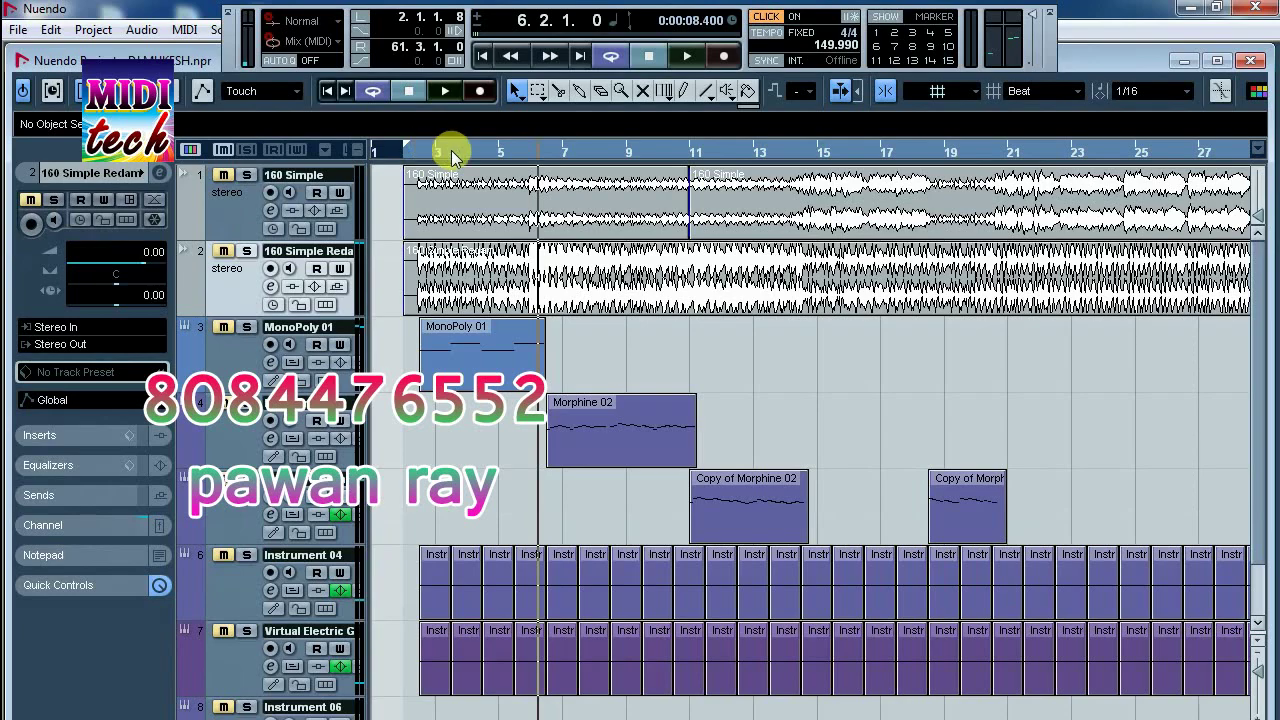
- Unmute every track except the first 160 Simple audio track
left_click_drag(535, 155, 558, 217)
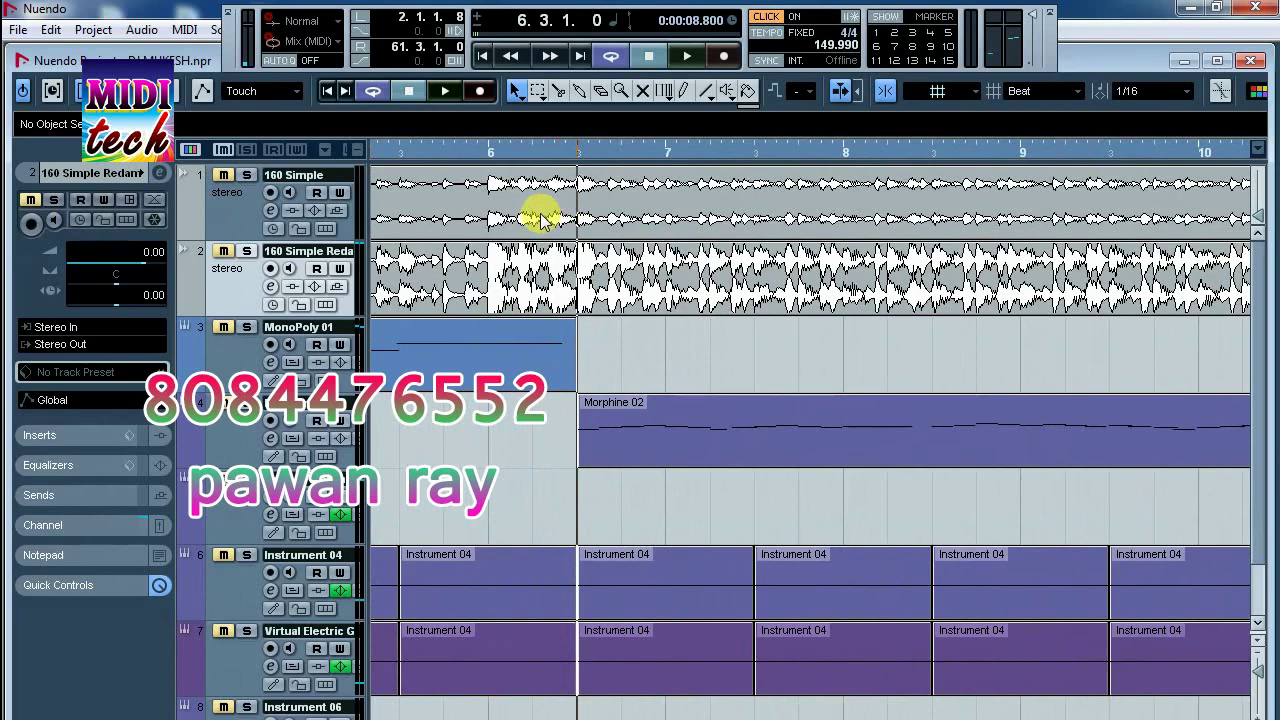
key("g")
key("g")
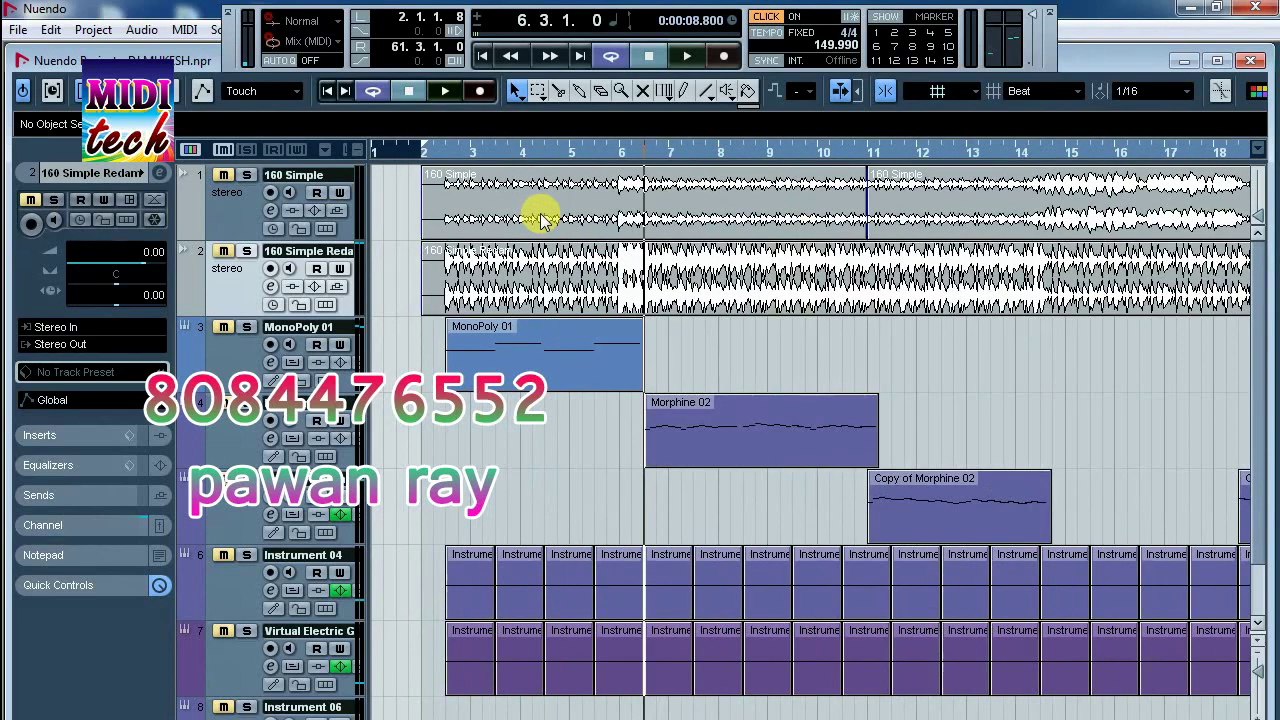
key("g")
key("g")
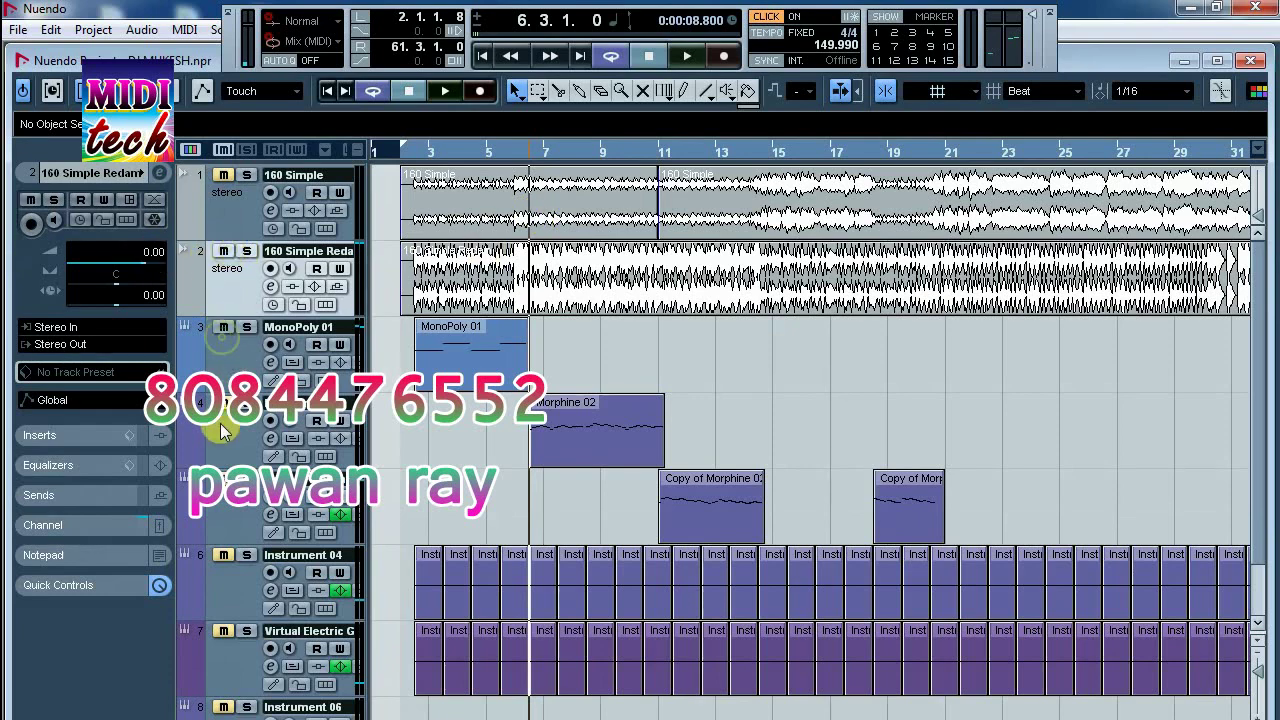
left_click(220, 634)
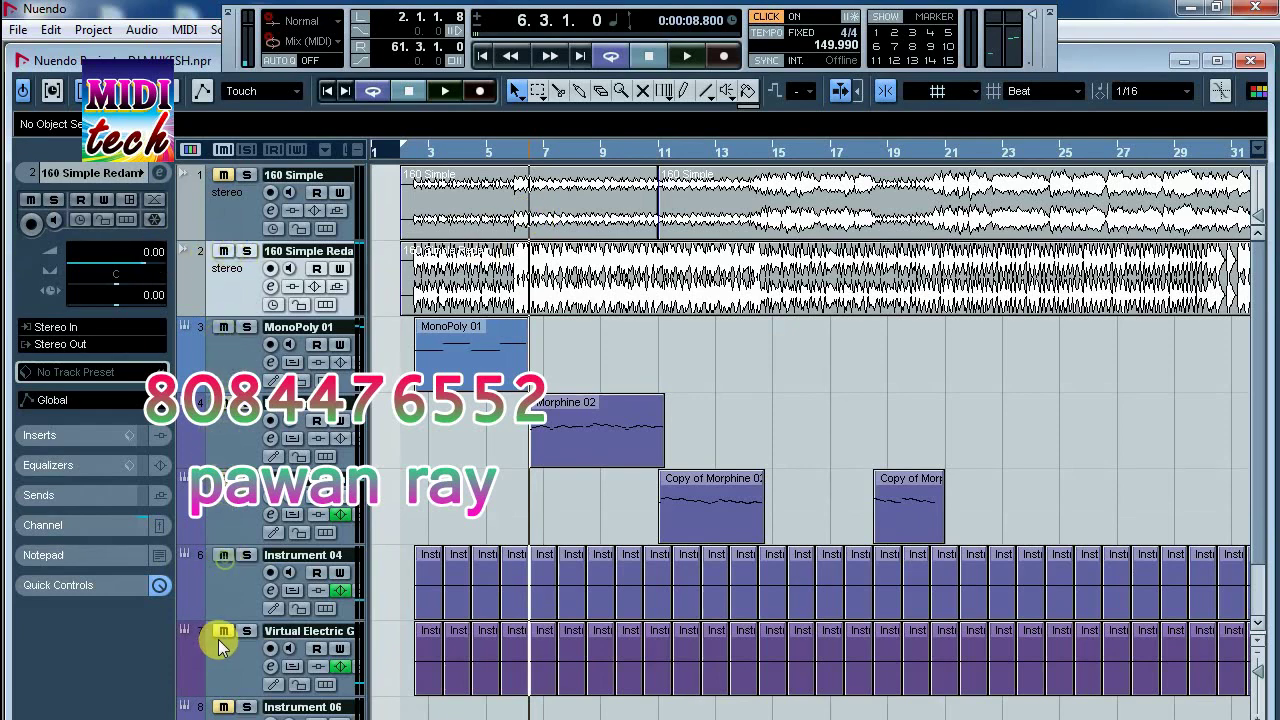
left_click(226, 707)
scroll(157, 680, "down", 1)
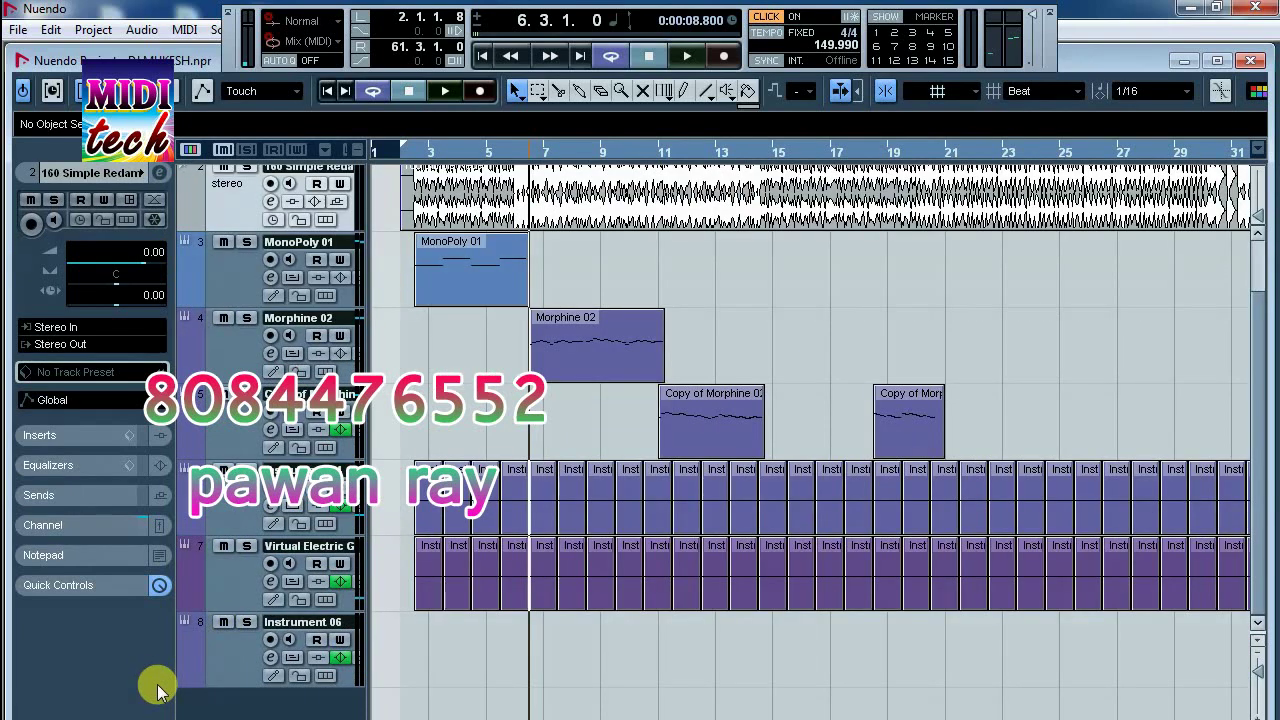
scroll(157, 680, "up", 1)
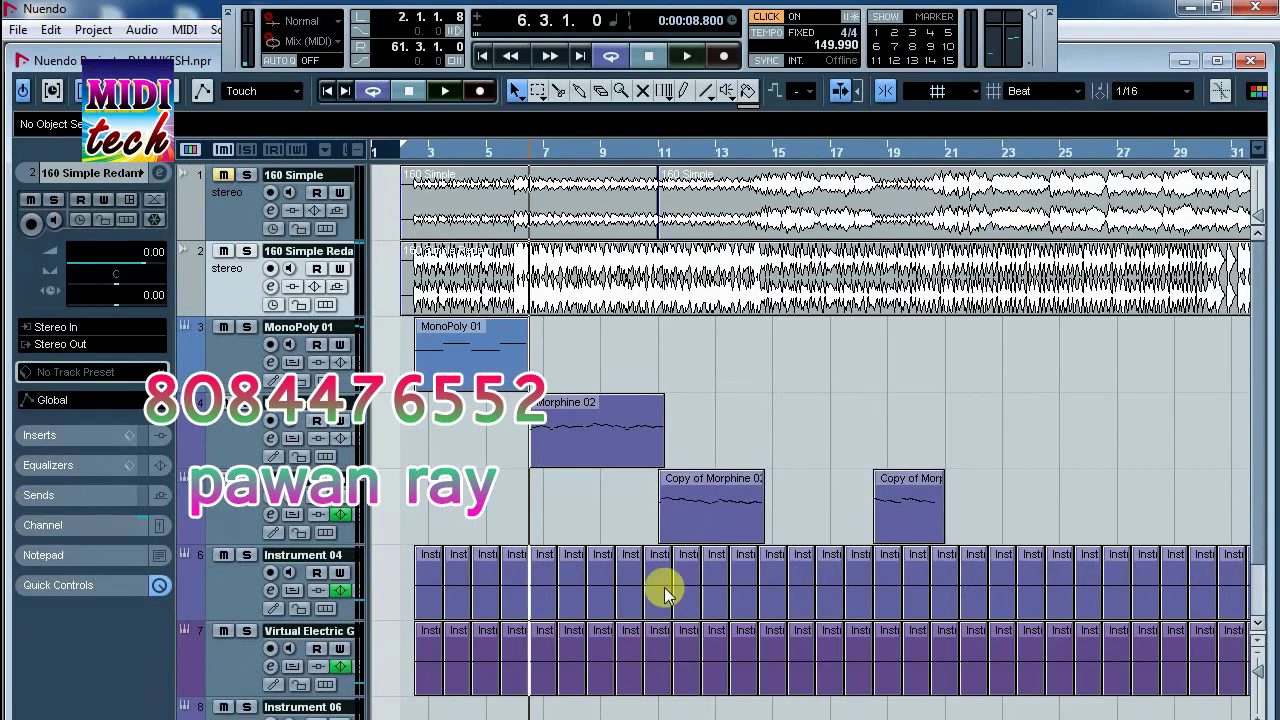
- Play the full arrangement from position 2.3.1.0 through the first Morphine sections, stopping after bar 17
left_click(415, 152)
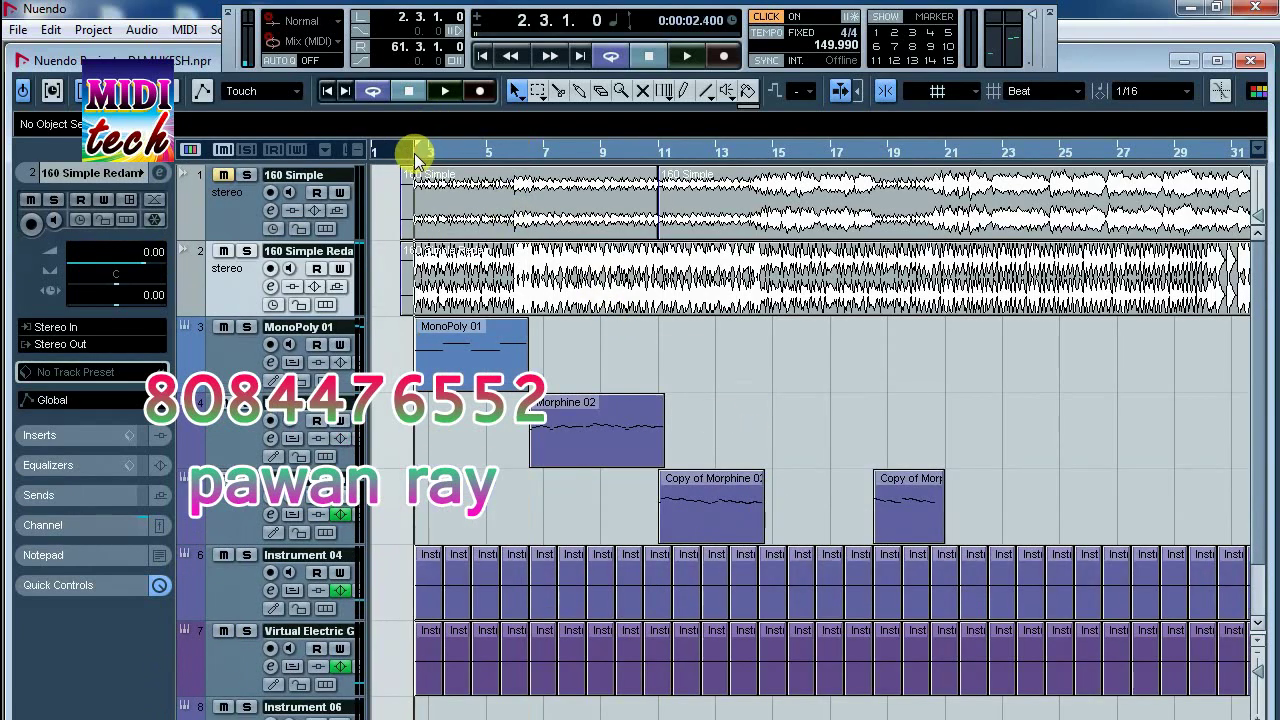
key("space")
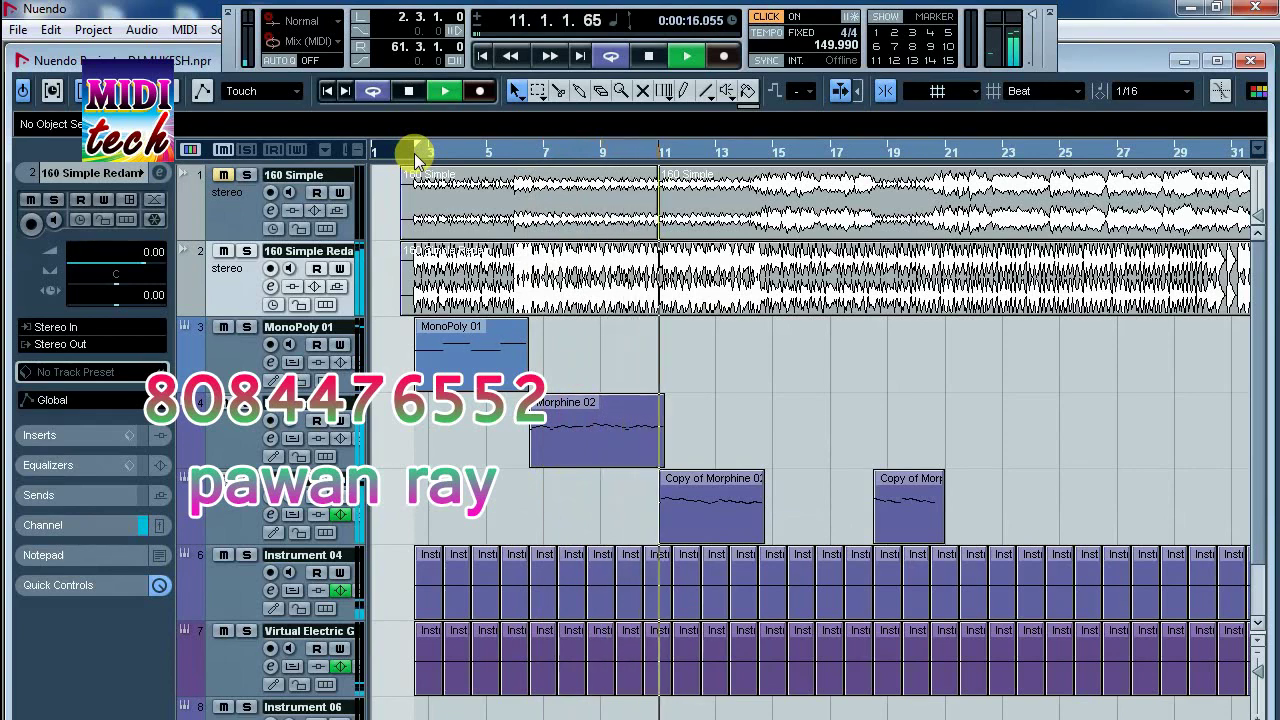
key("g")
key("g")
key("g")
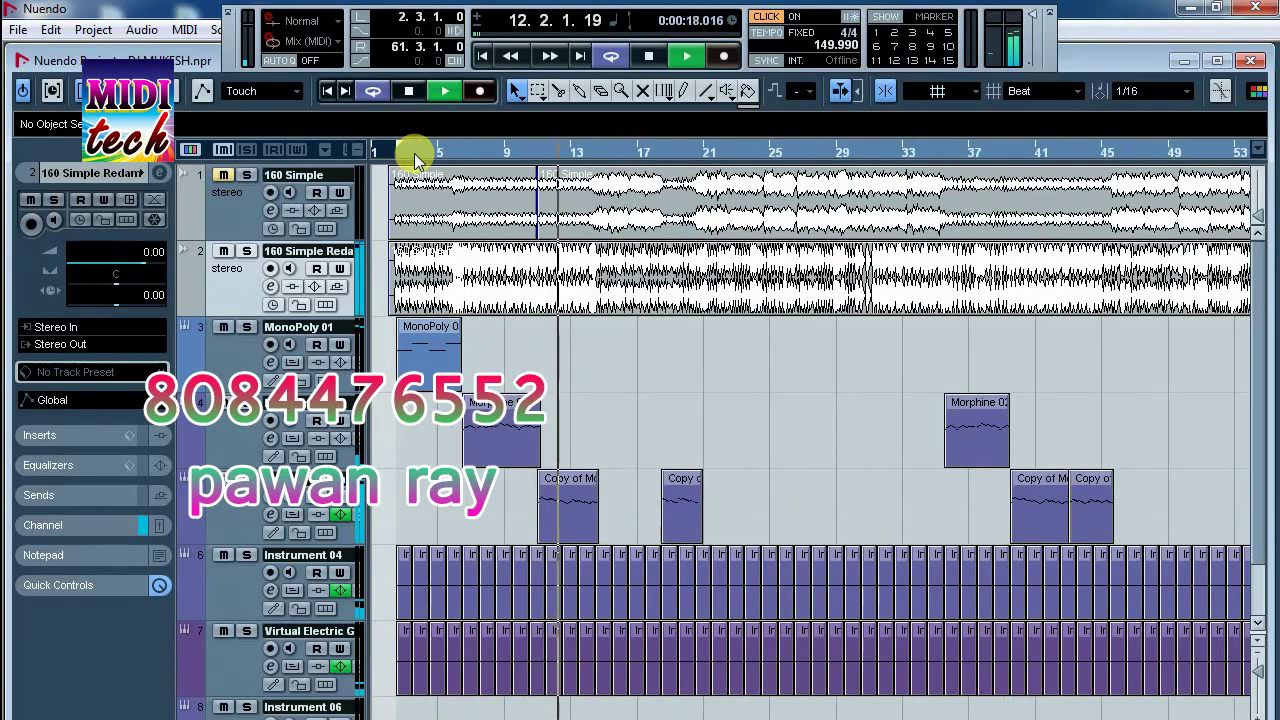
key("h")
key("h")
key("h")
key("g")
key("g")
key("g")
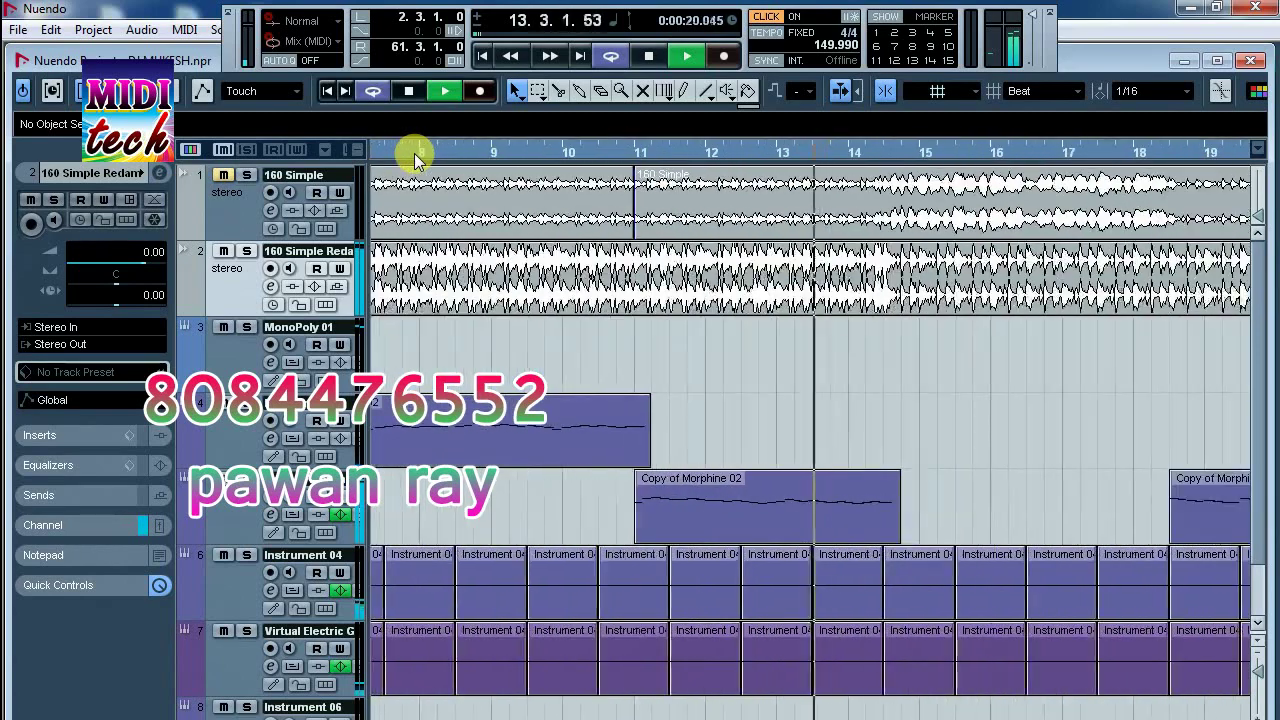
key("g")
key("g")
key("g")
key("g")
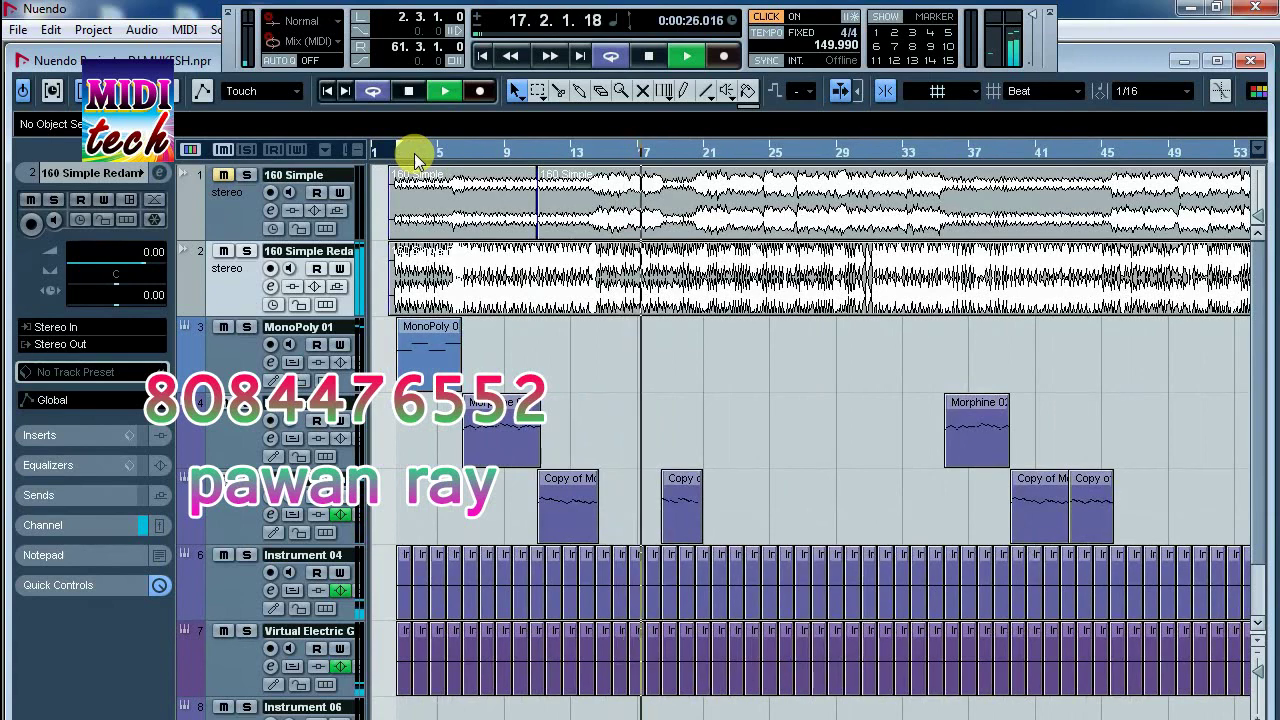
key("space")
- Move playback forward to about bar 18 and play the second Copy of Morphine 02 section
key("KP_Add")
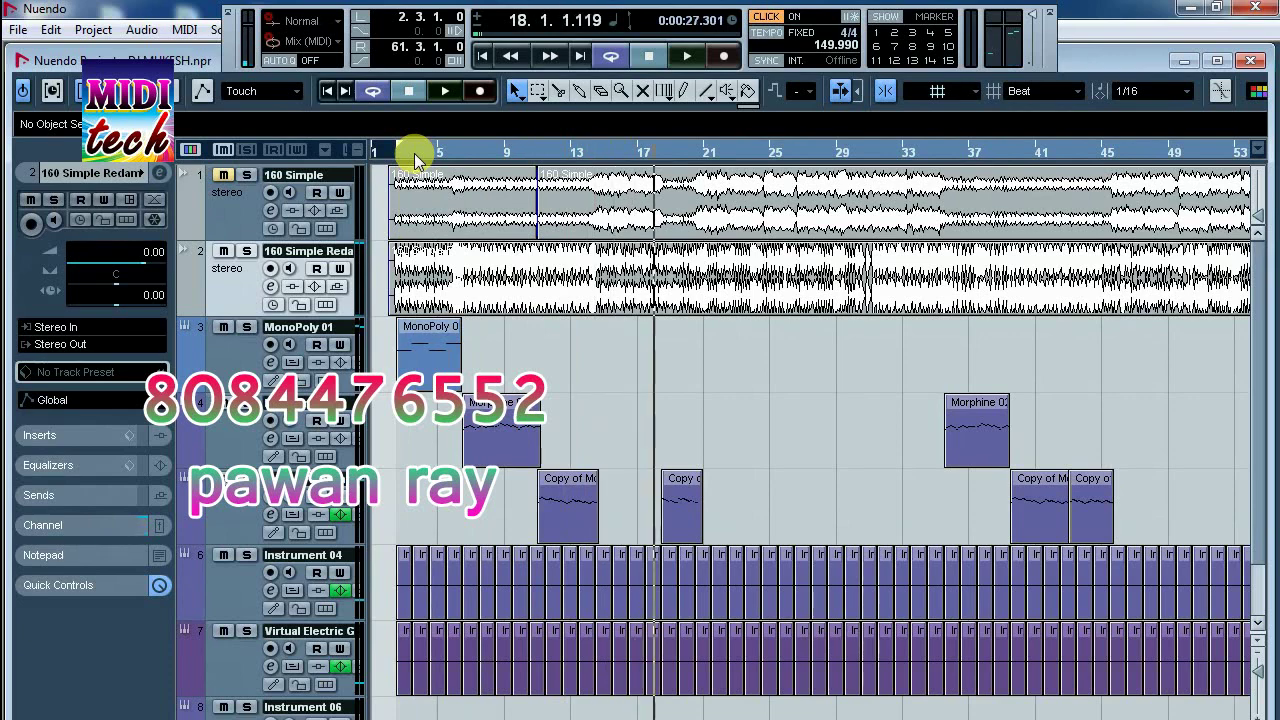
key("space")
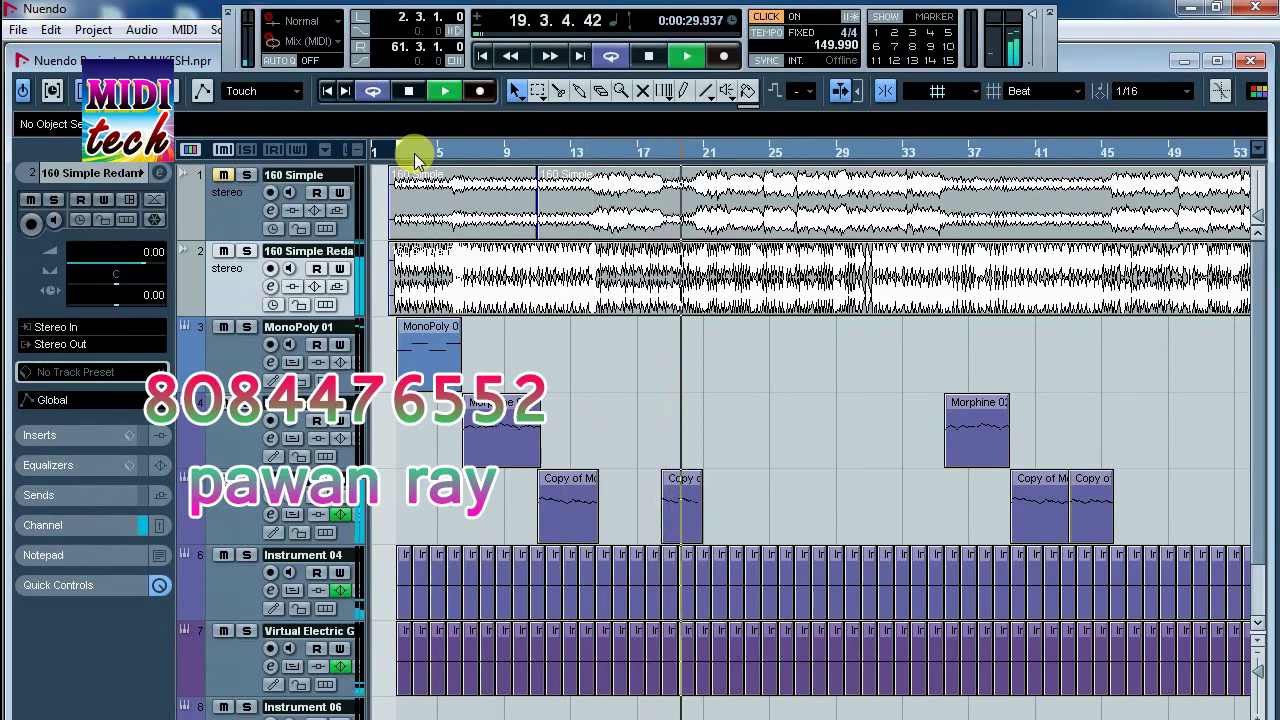
key("space")
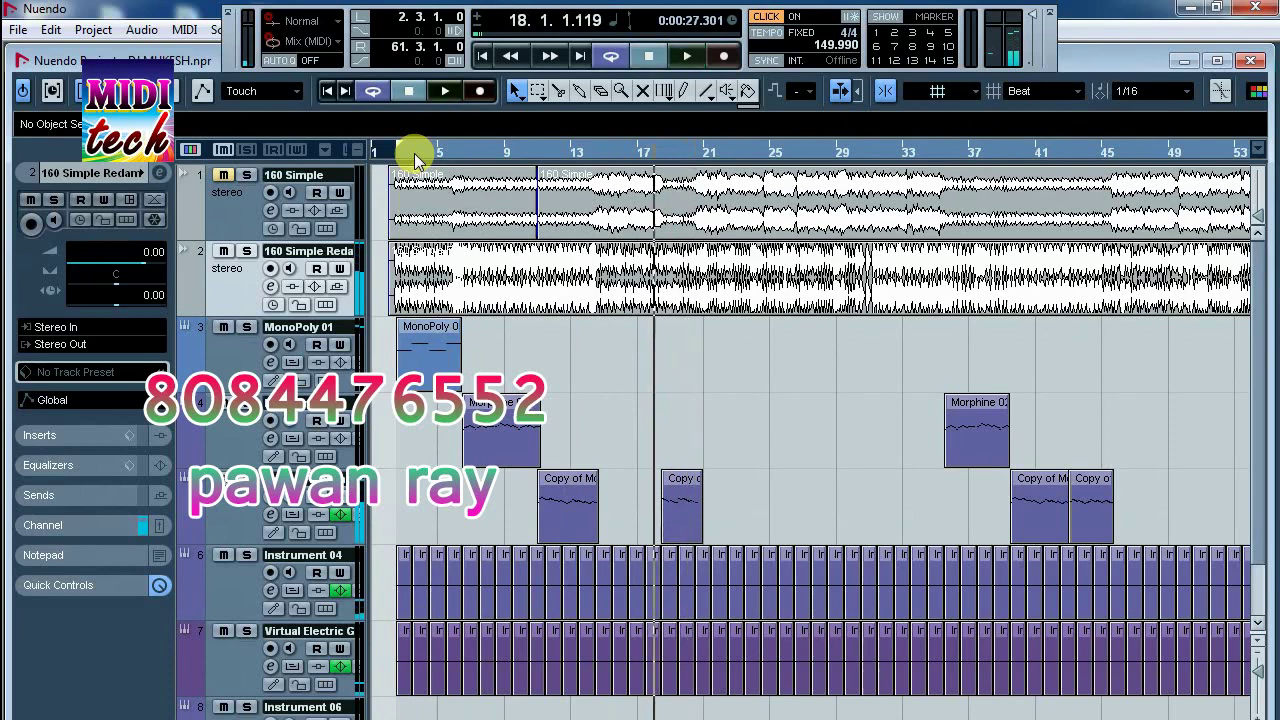
- Move playback forward to about bar 35 and play the repeated Morphine sections up to bar 45
key("KP_Add")
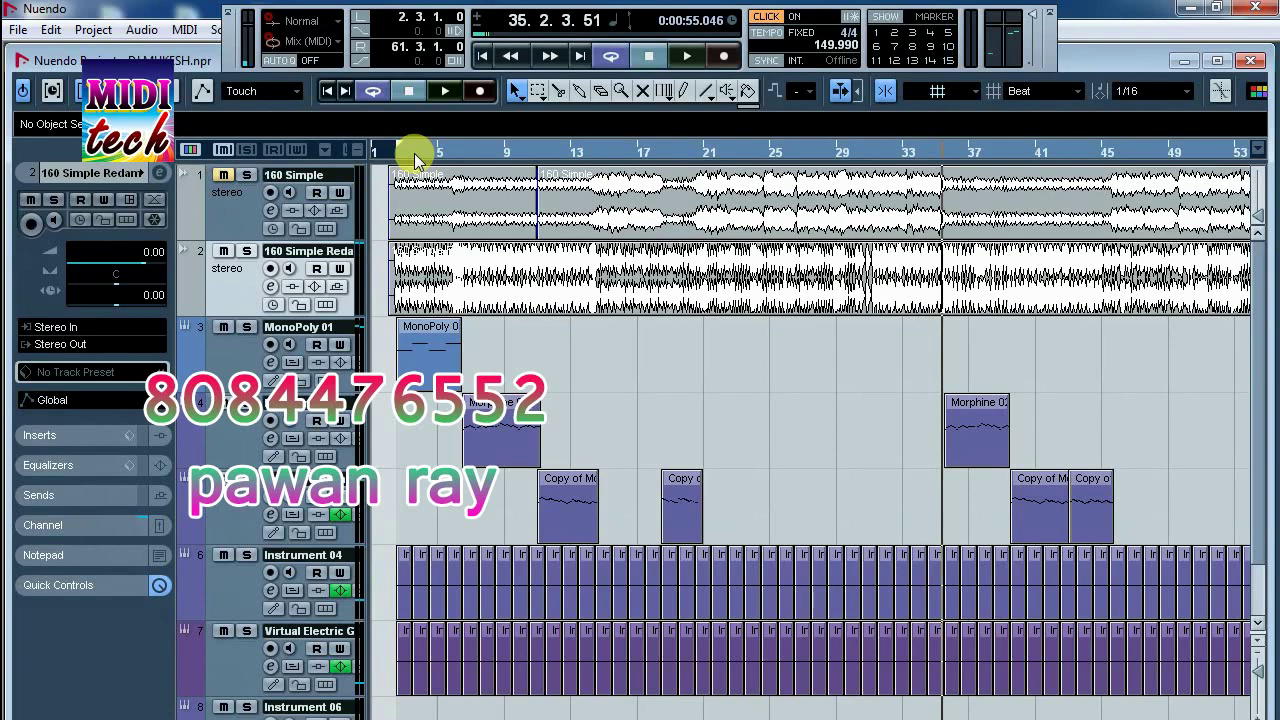
key("space")
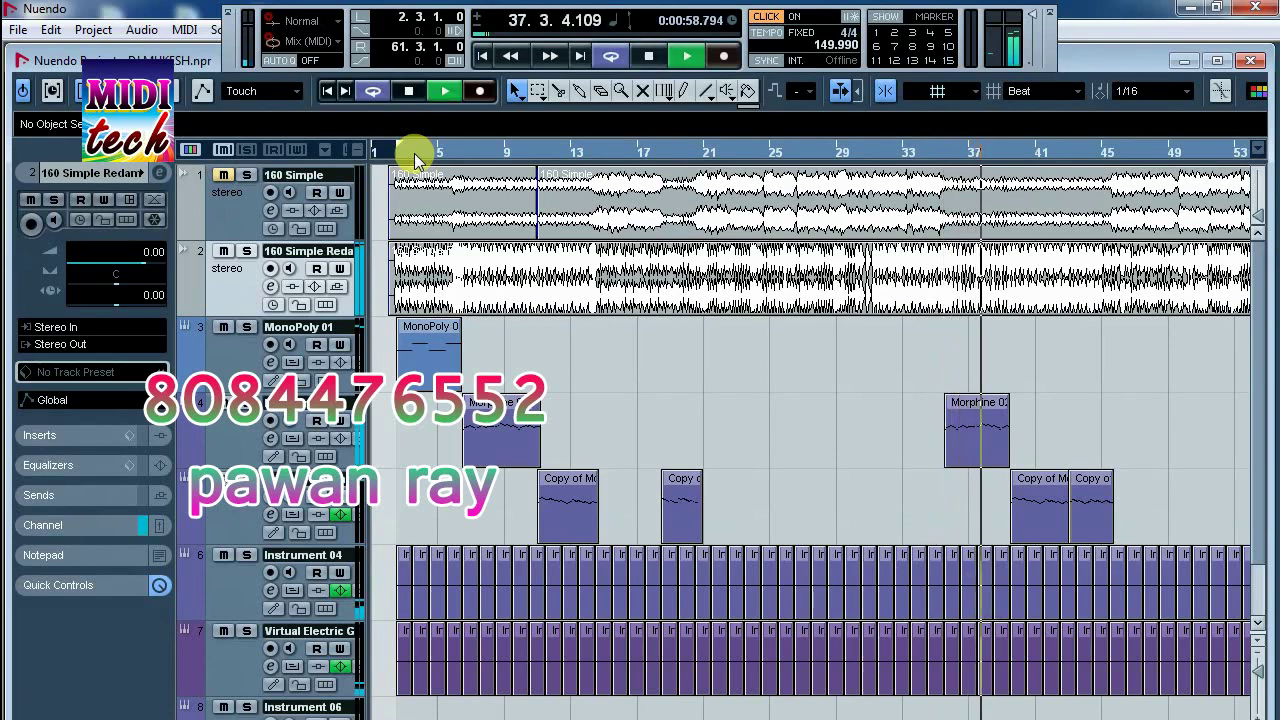
key("g")
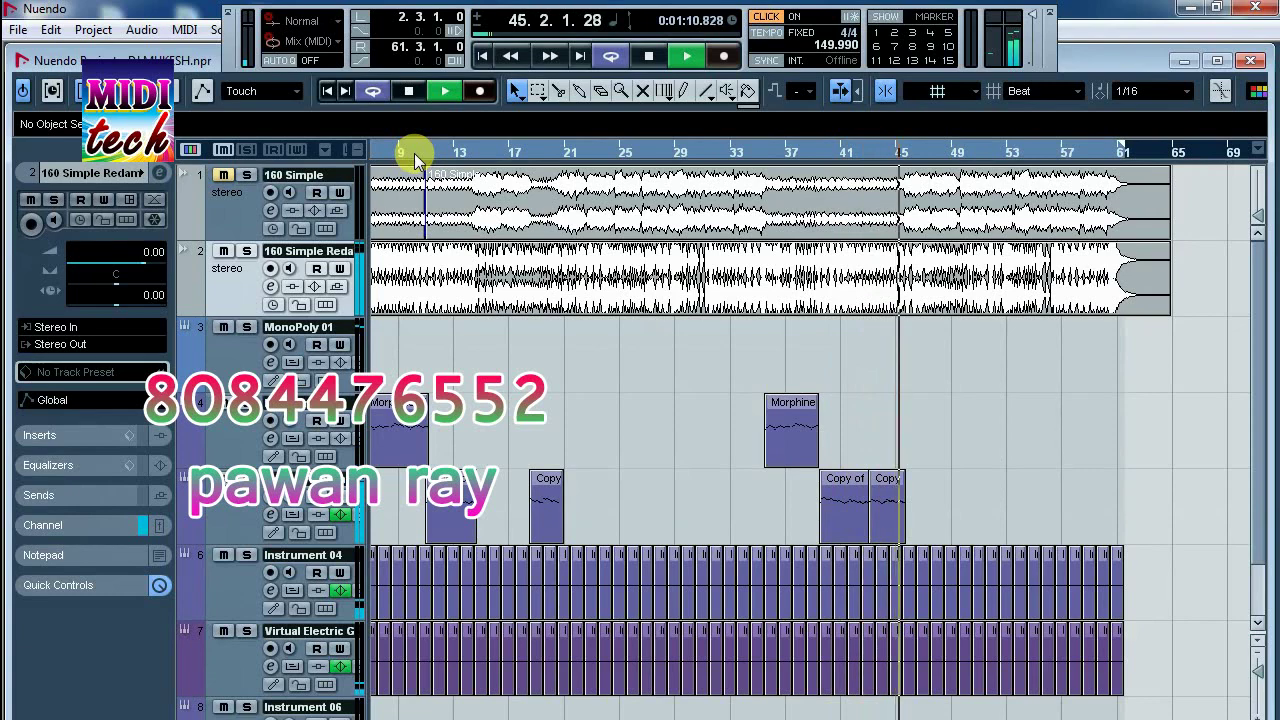
key("space")
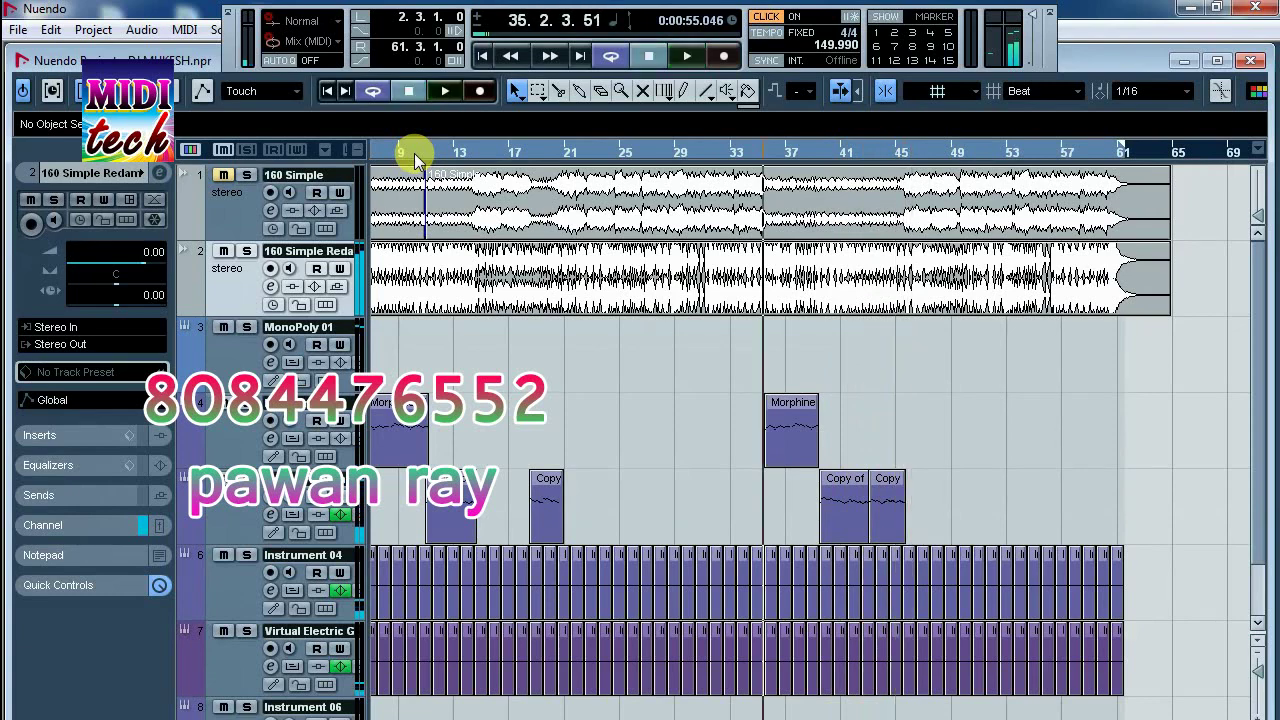
- Mute every track except MonoPoly 01 and play its part alone from position 2.3.1.0
key("g")
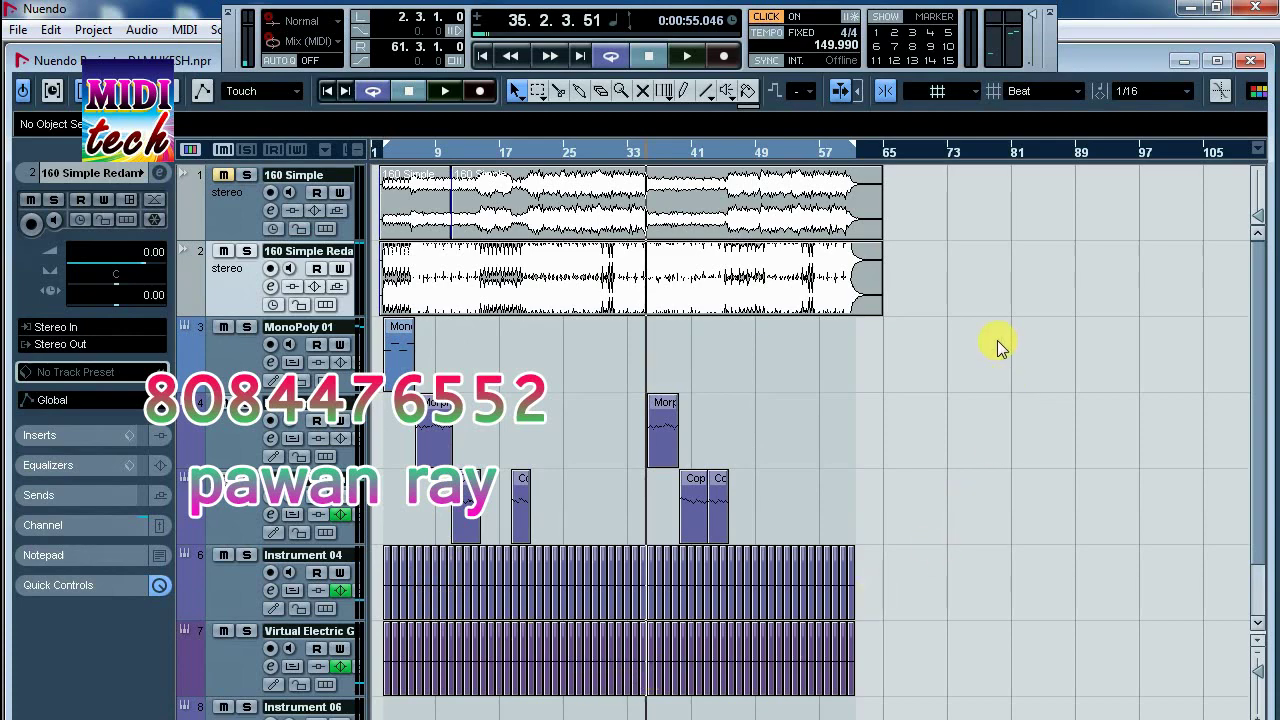
left_click(423, 148)
left_click_drag(391, 152, 368, 216)
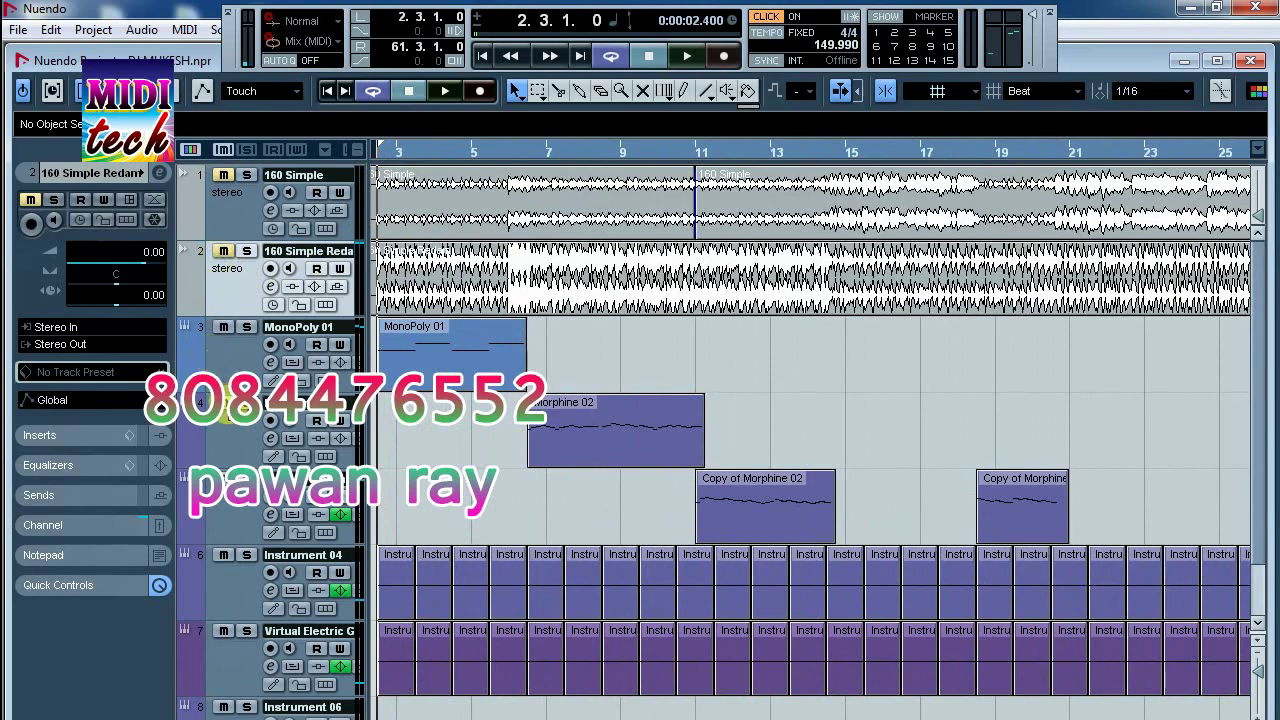
left_click(225, 554)
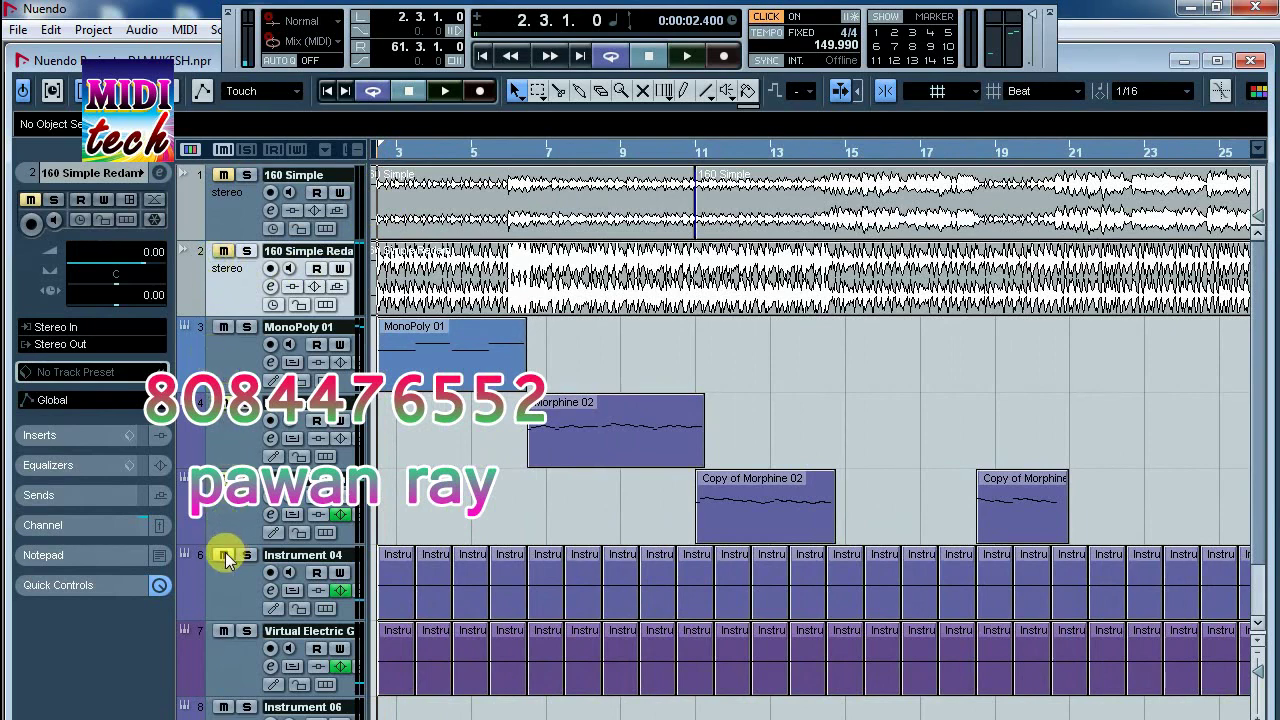
left_click(226, 630)
left_click(229, 707)
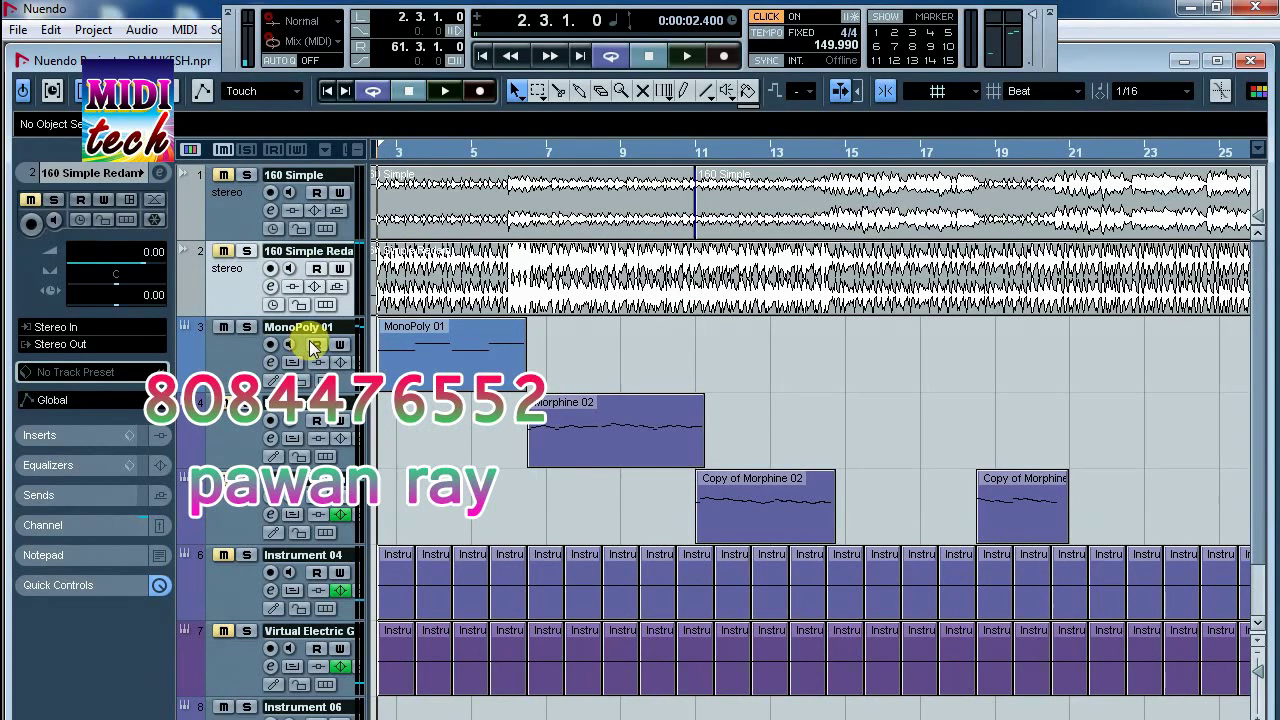
key("space")
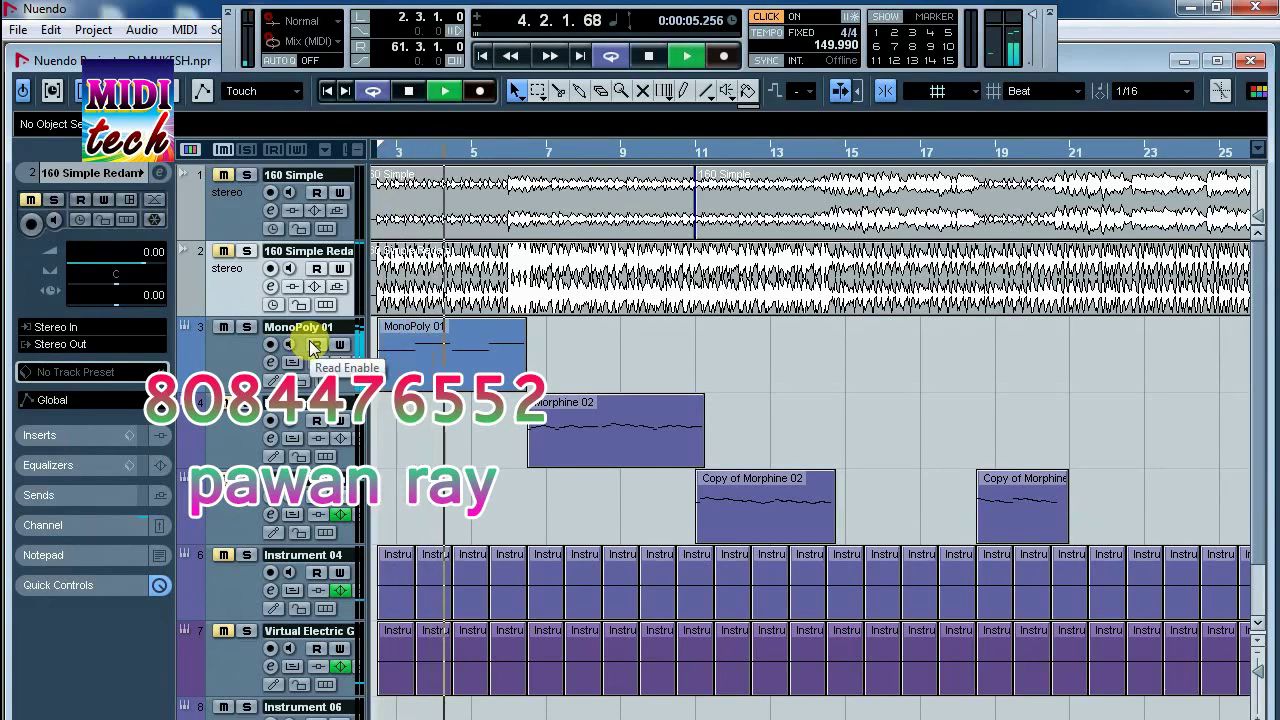
key("space")
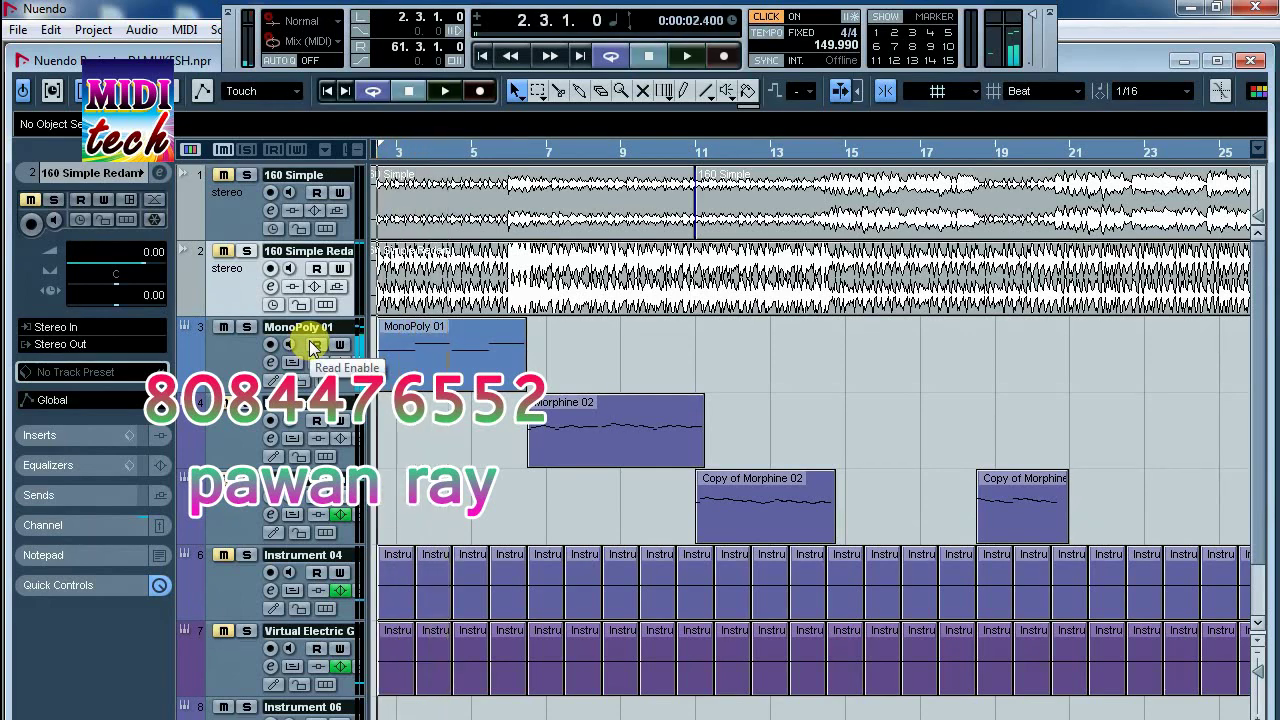
- With MonoPoly 01 muted, play the Morphine 02 part alone from position 6.3.1.0
left_click(525, 152)
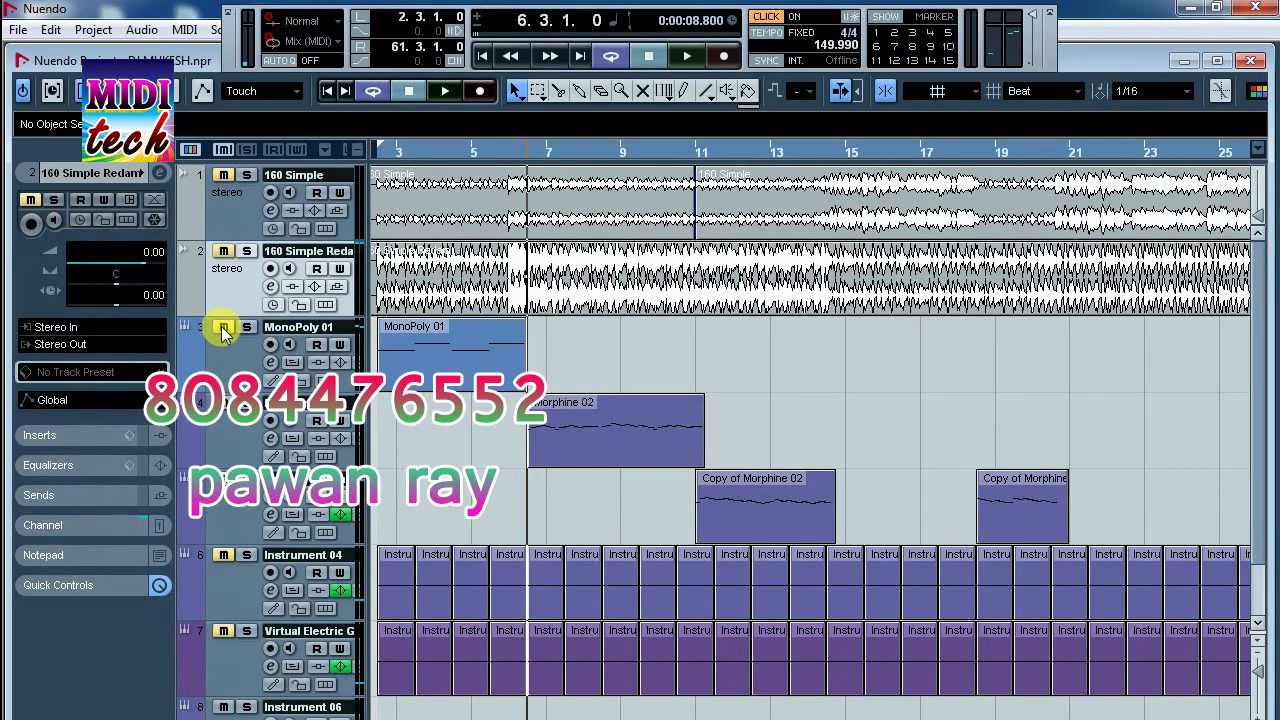
key("space")
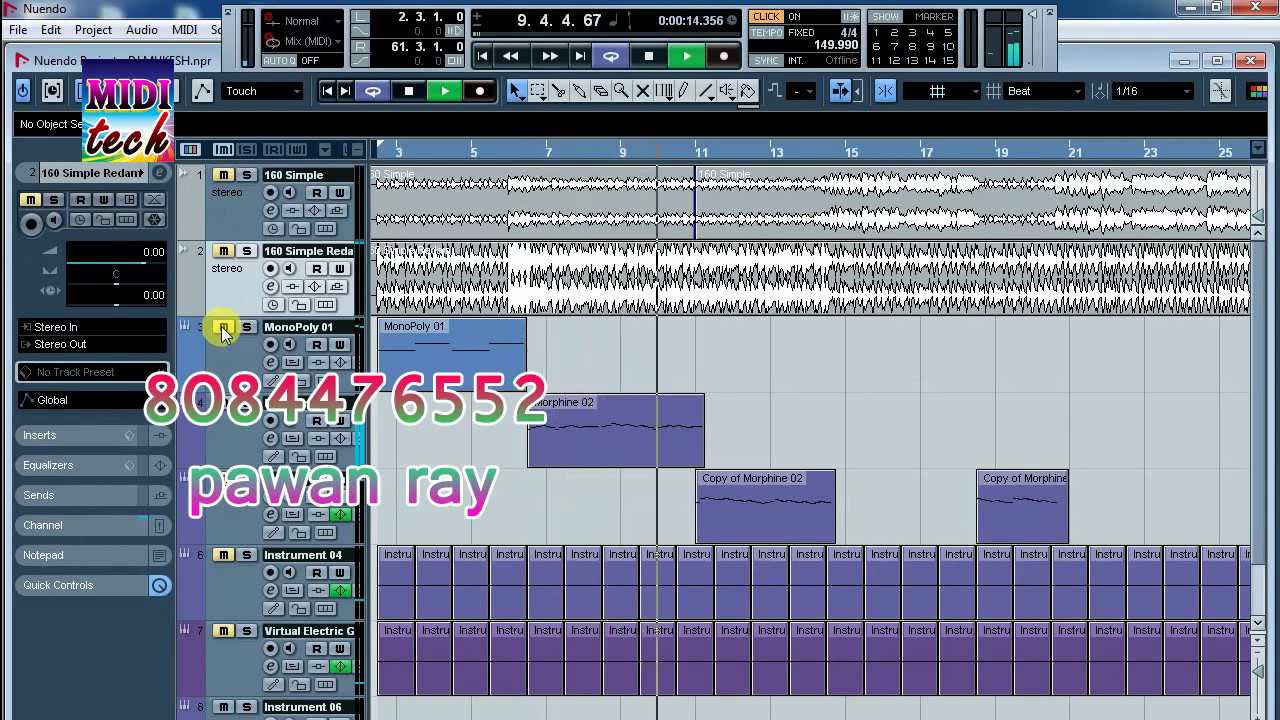
key("space")
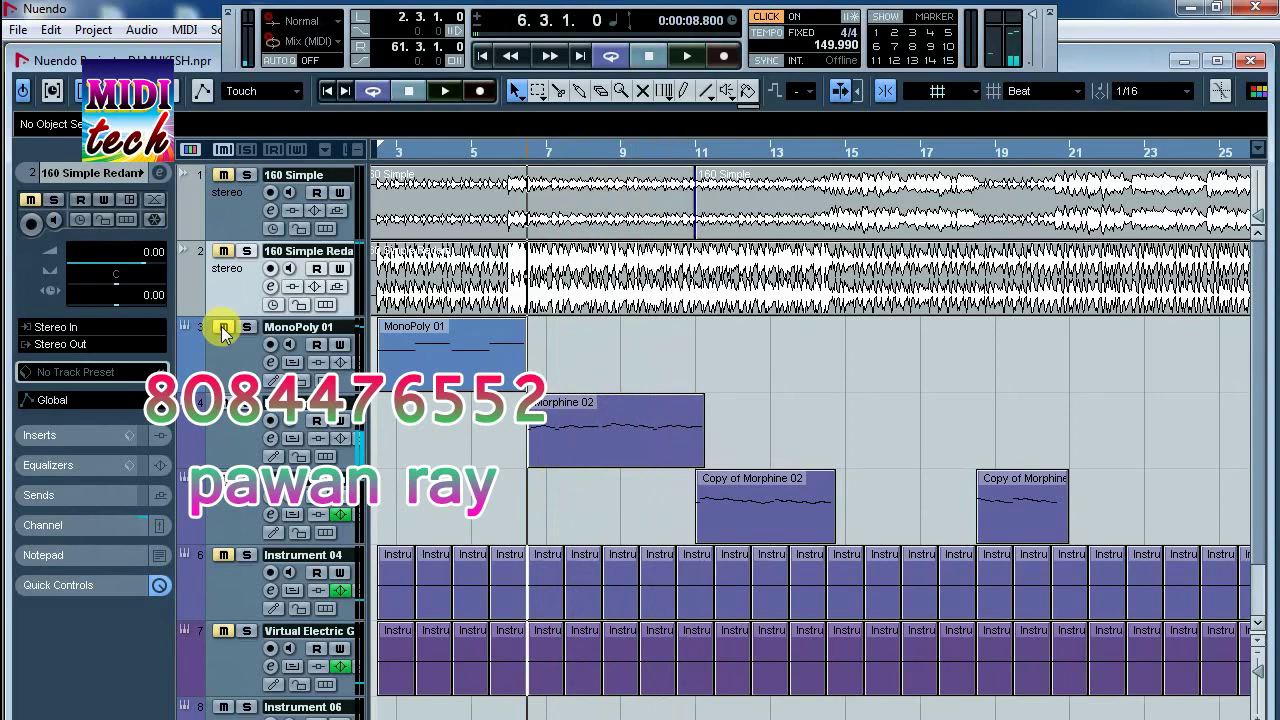
- Keep MonoPoly 01 muted and play the Copy of Morphine 02 part alone from position 11.1.1.0
left_click(223, 328)
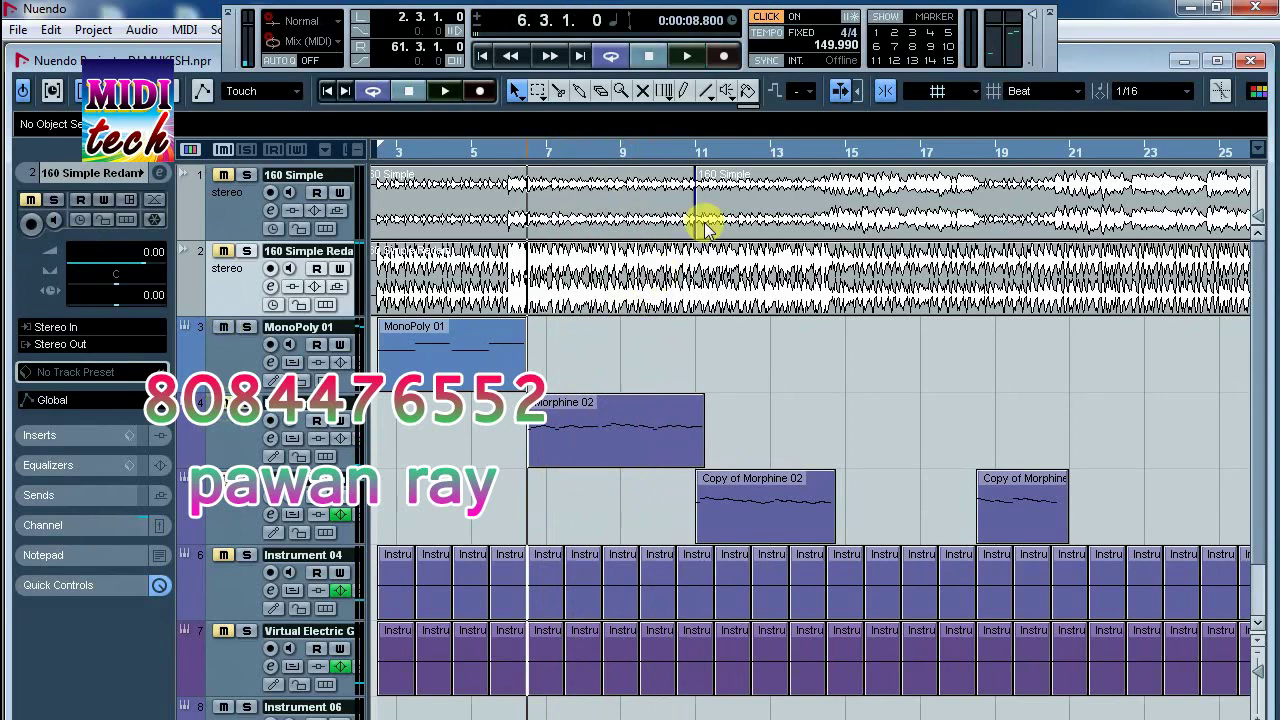
left_click(699, 153)
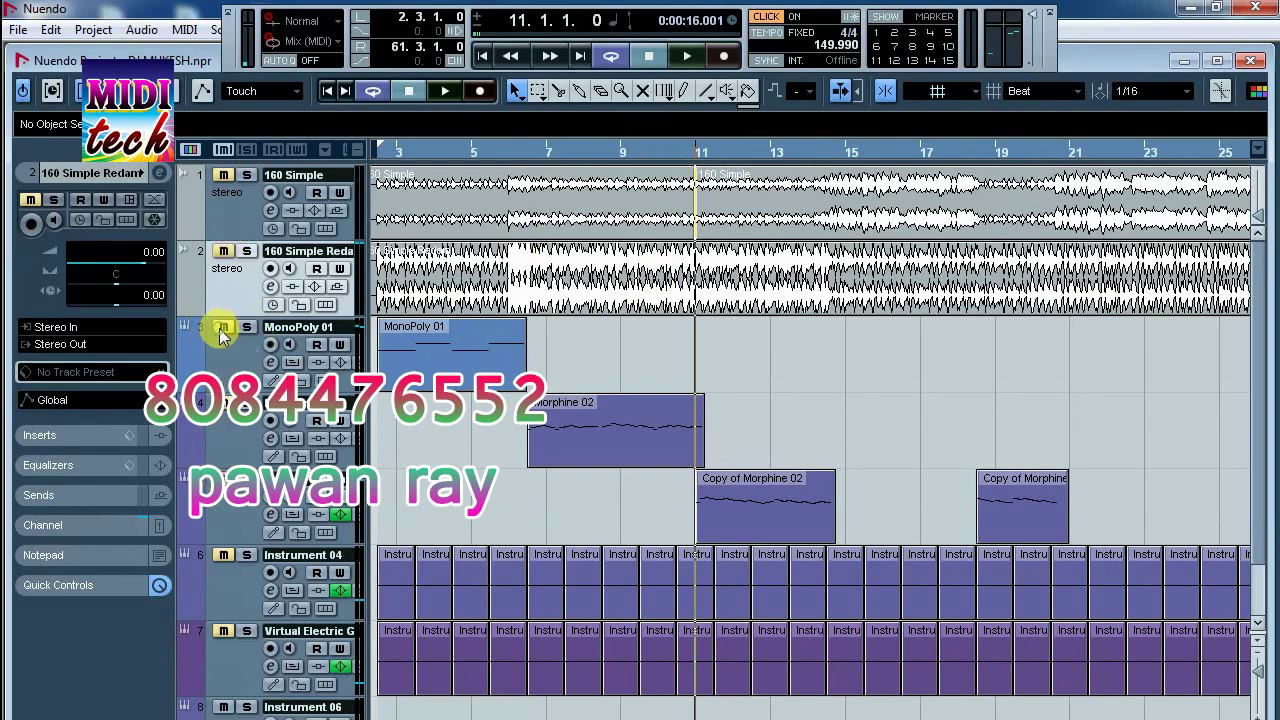
key("space")
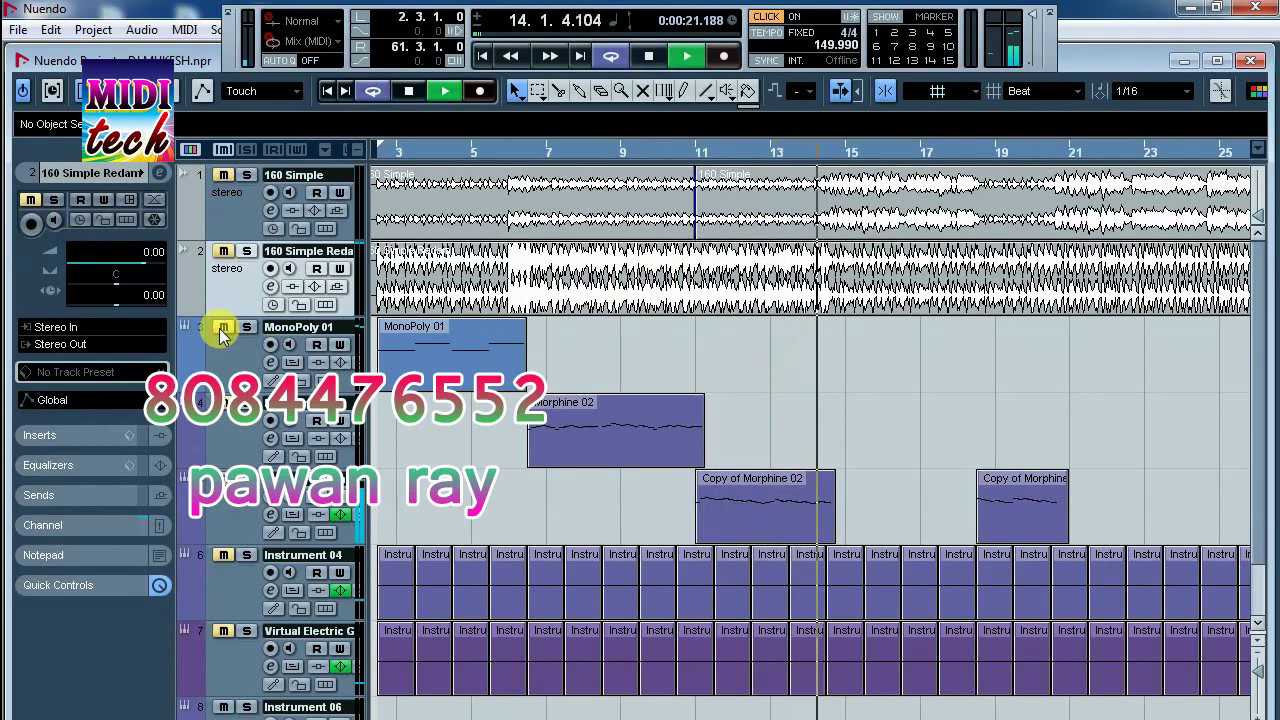
key("space")
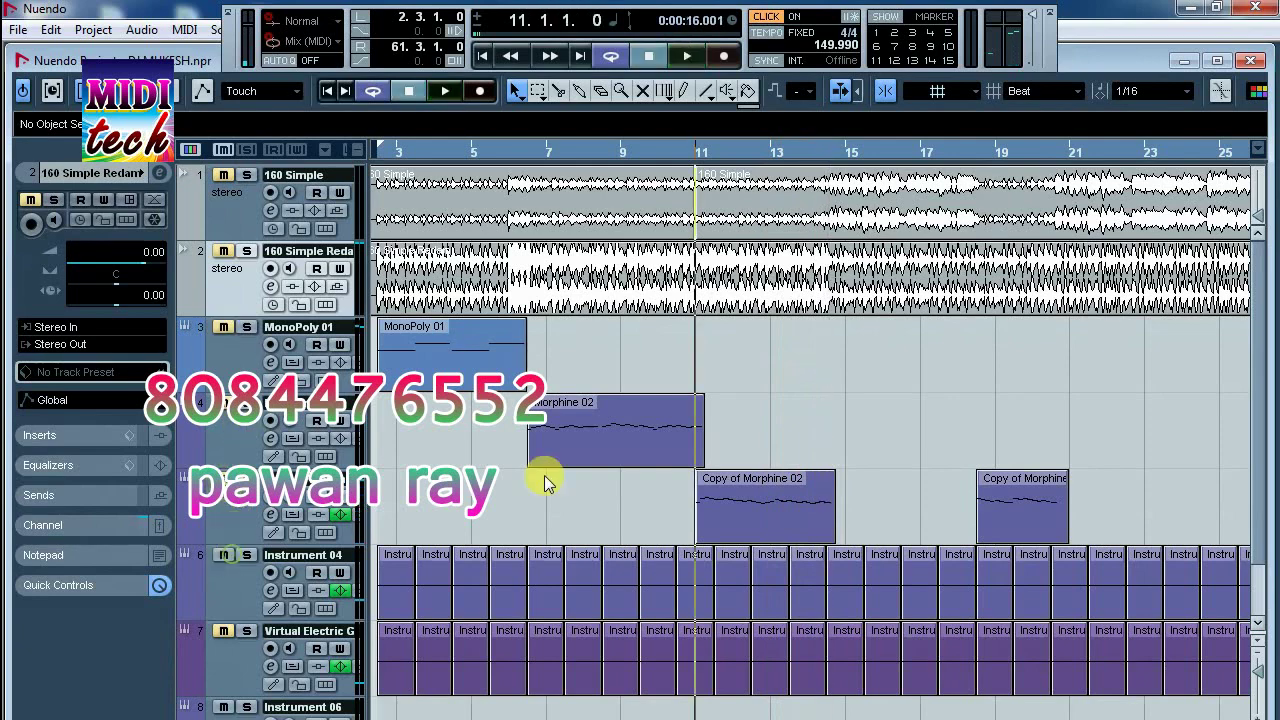
- Play Instrument 04 and the Virtual Electric G track, each isolated, from position 10.3.1.0
left_click_drag(670, 155, 674, 171)
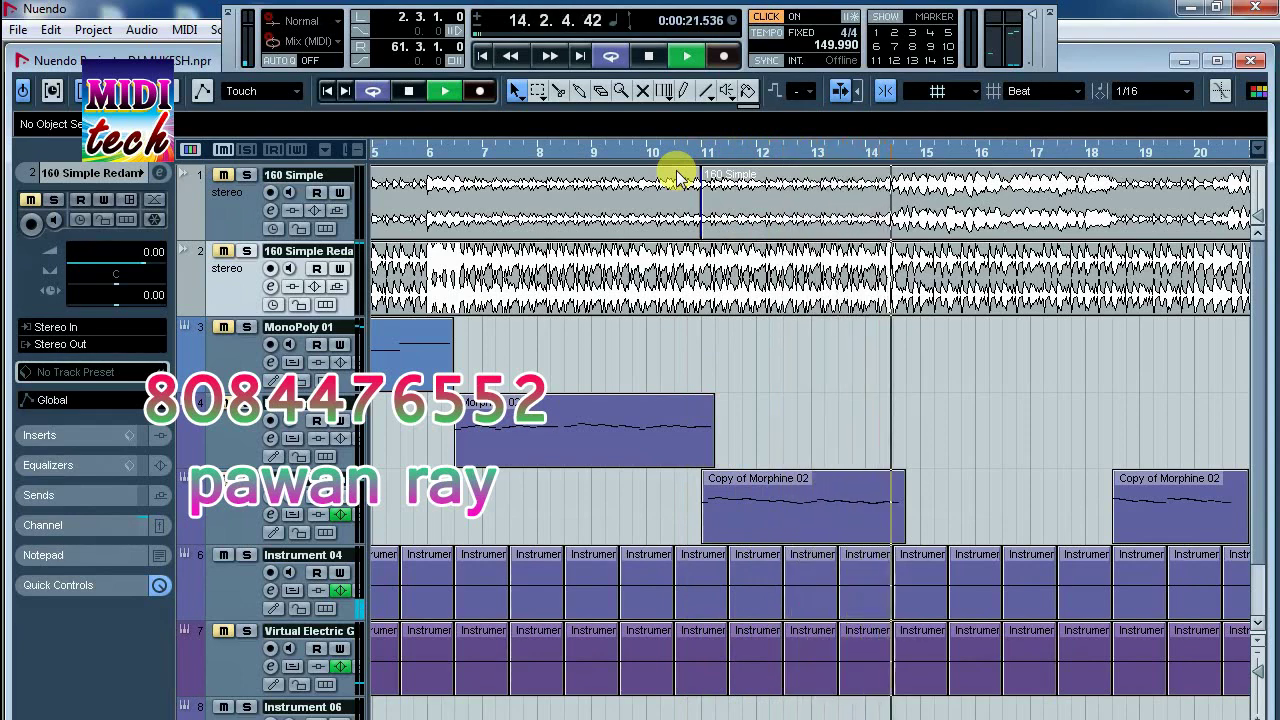
key("space")
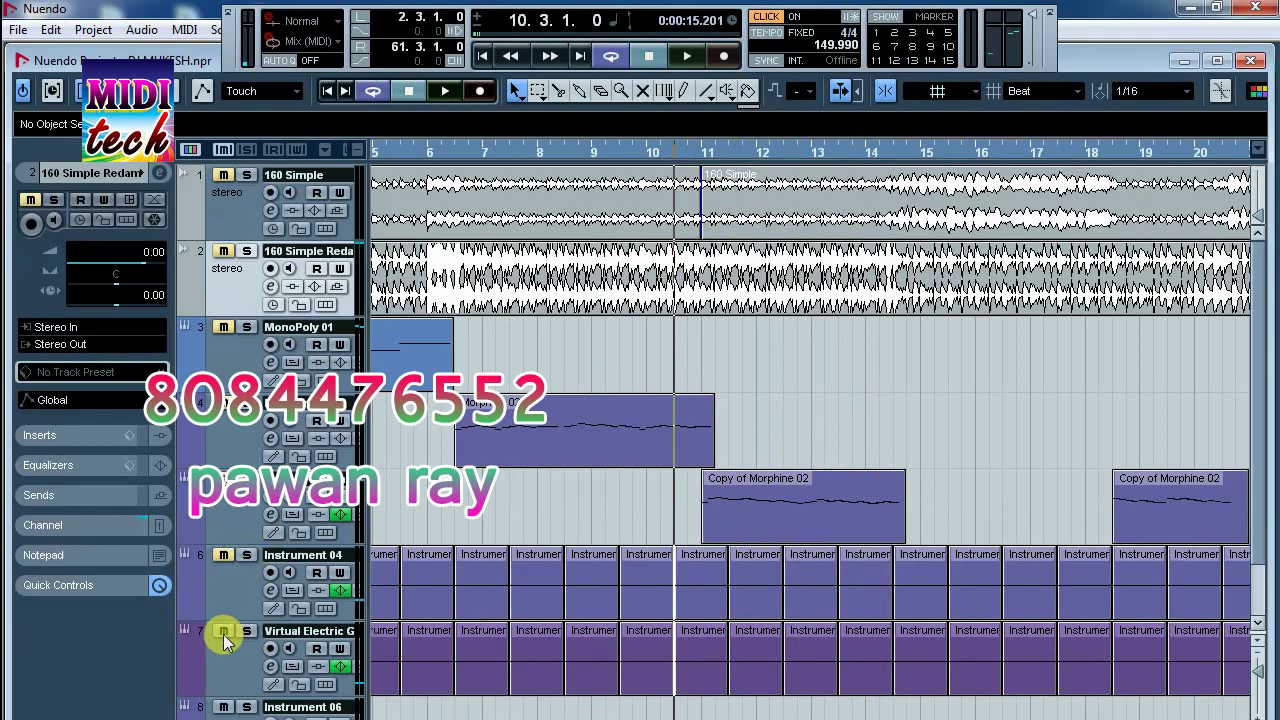
key("space")
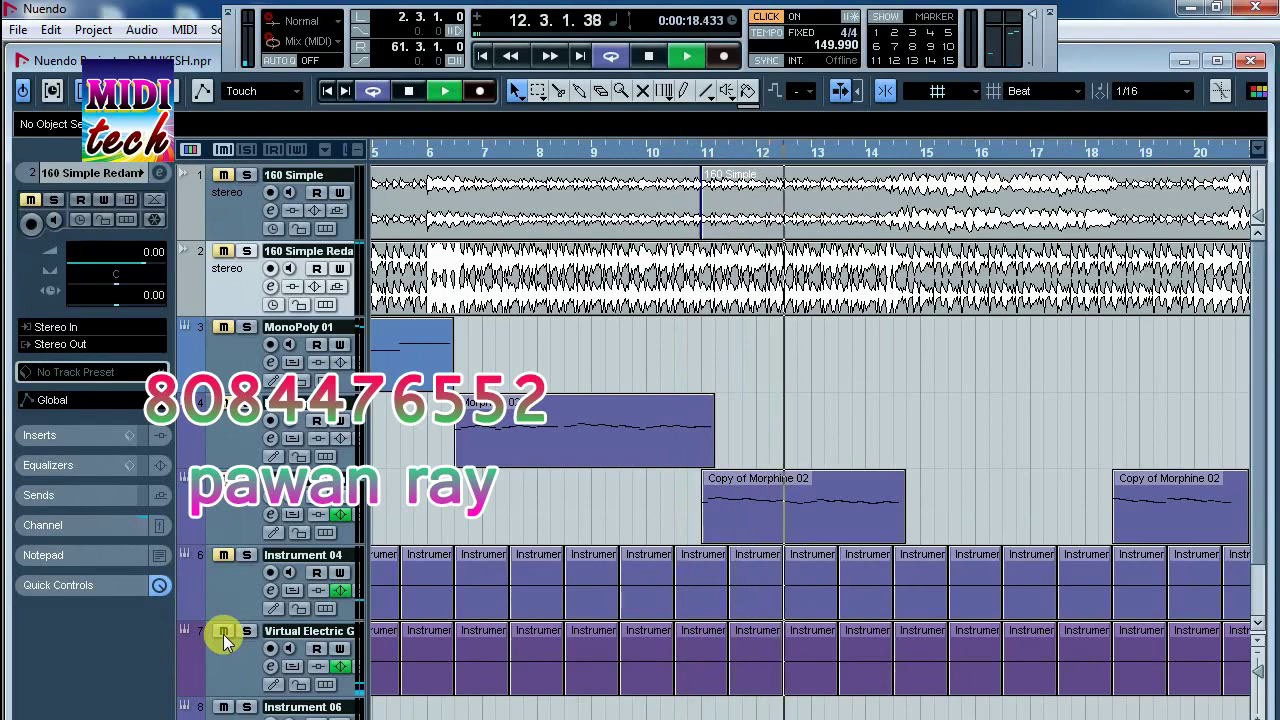
key("space")
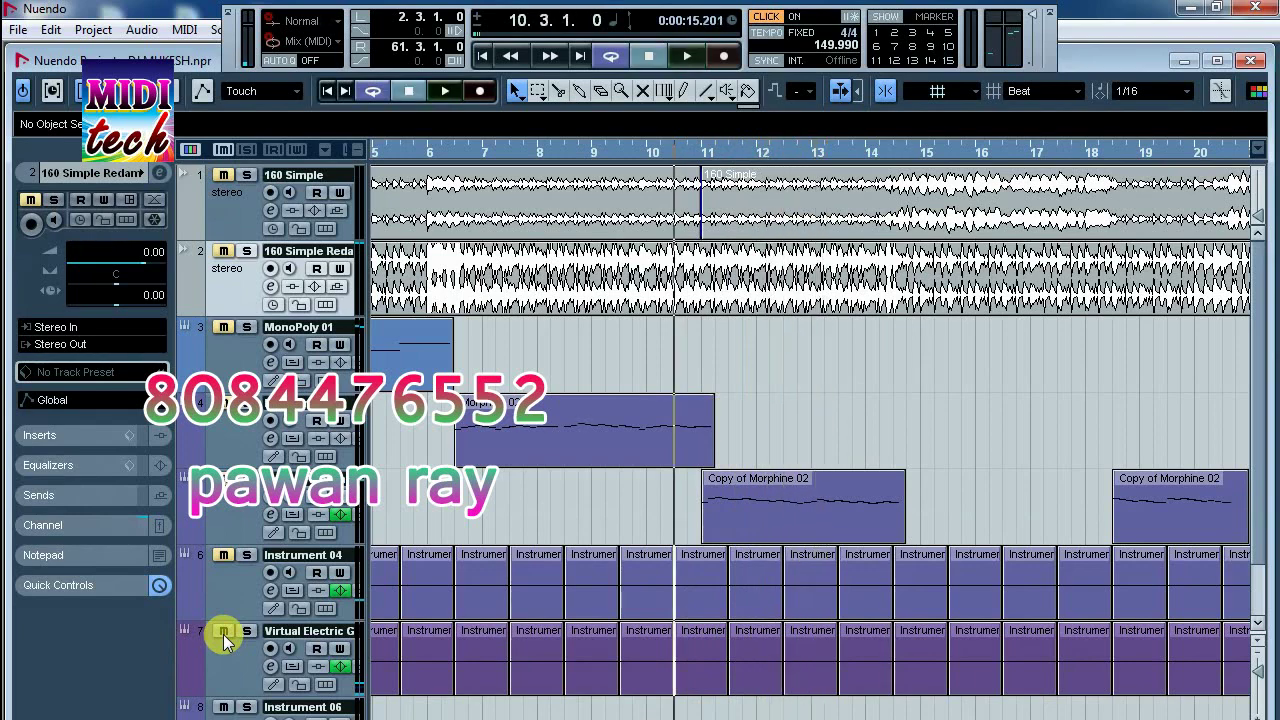
- Place the project cursor at 6.3.1.0, where the first Morphine 02 part begins
key("g")
key("g")
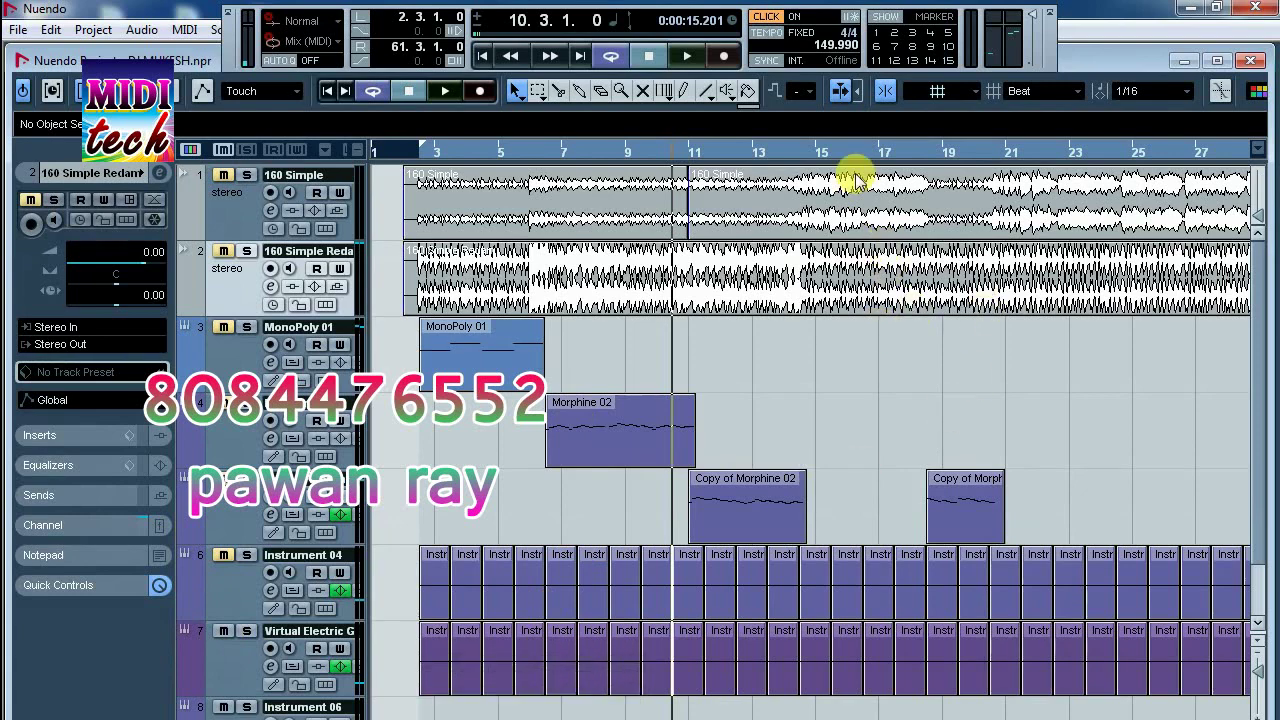
left_click(541, 148)
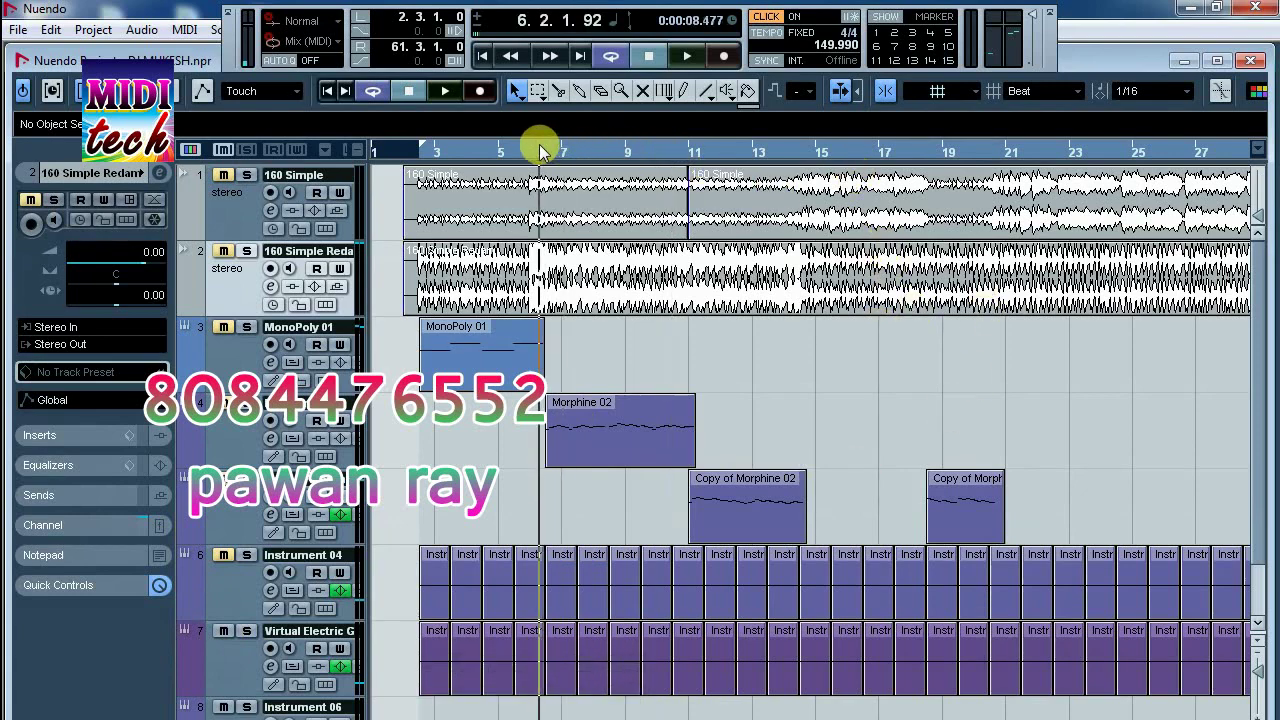
left_click(543, 150)
- Examine how the instrument parts are arranged under the 160 Simple audio, both in the opening bars and across the whole song
key("g")
key("g")
key("g")
key("g")
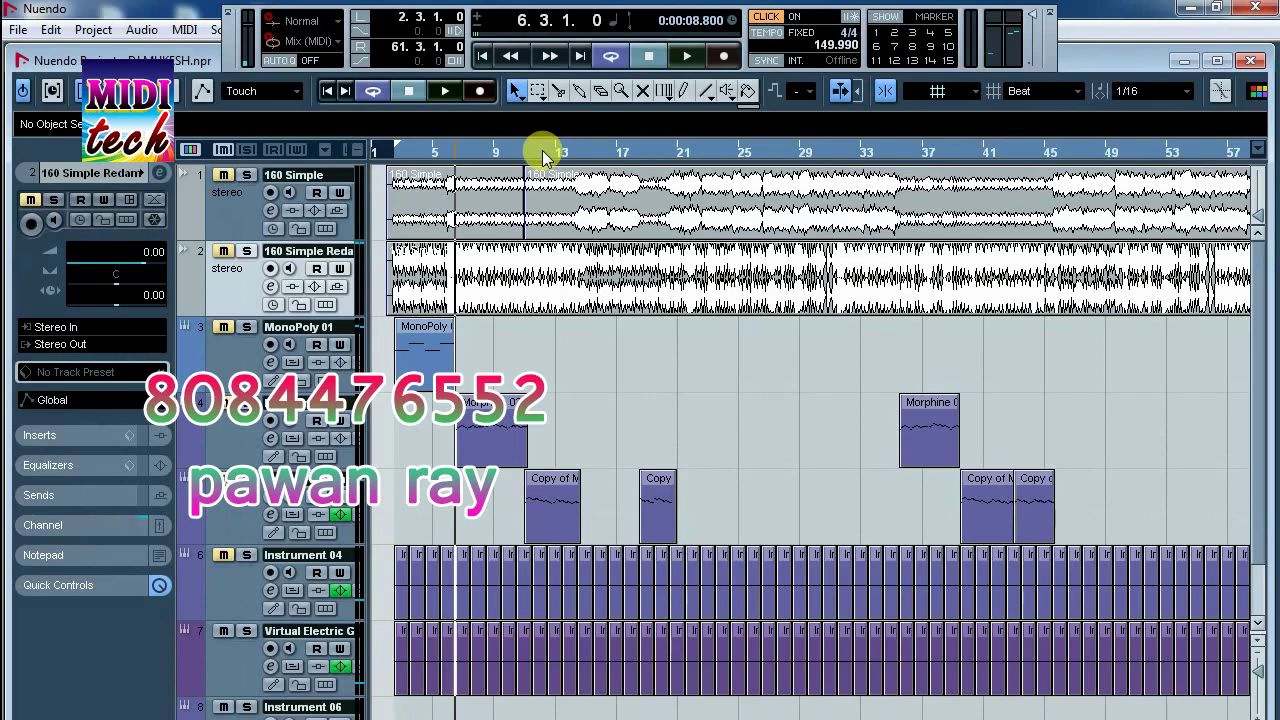
key("g")
key("g")
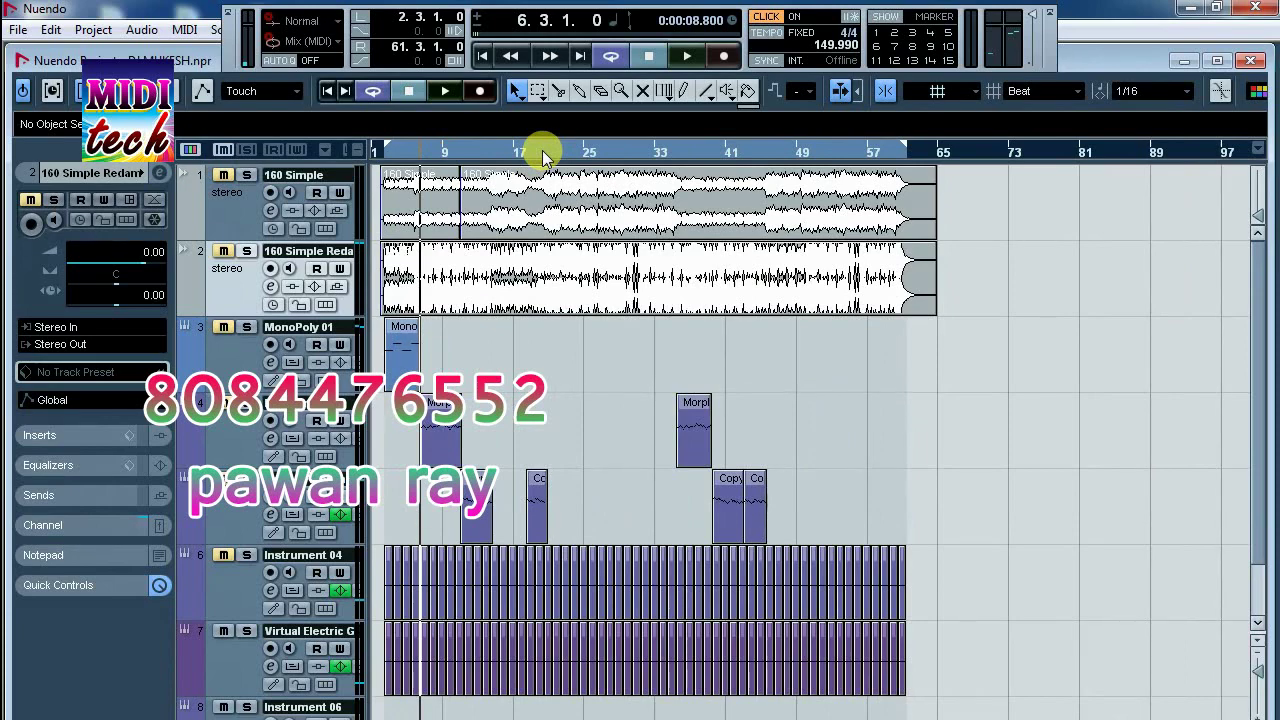
key("g")
key("g")
key("h")
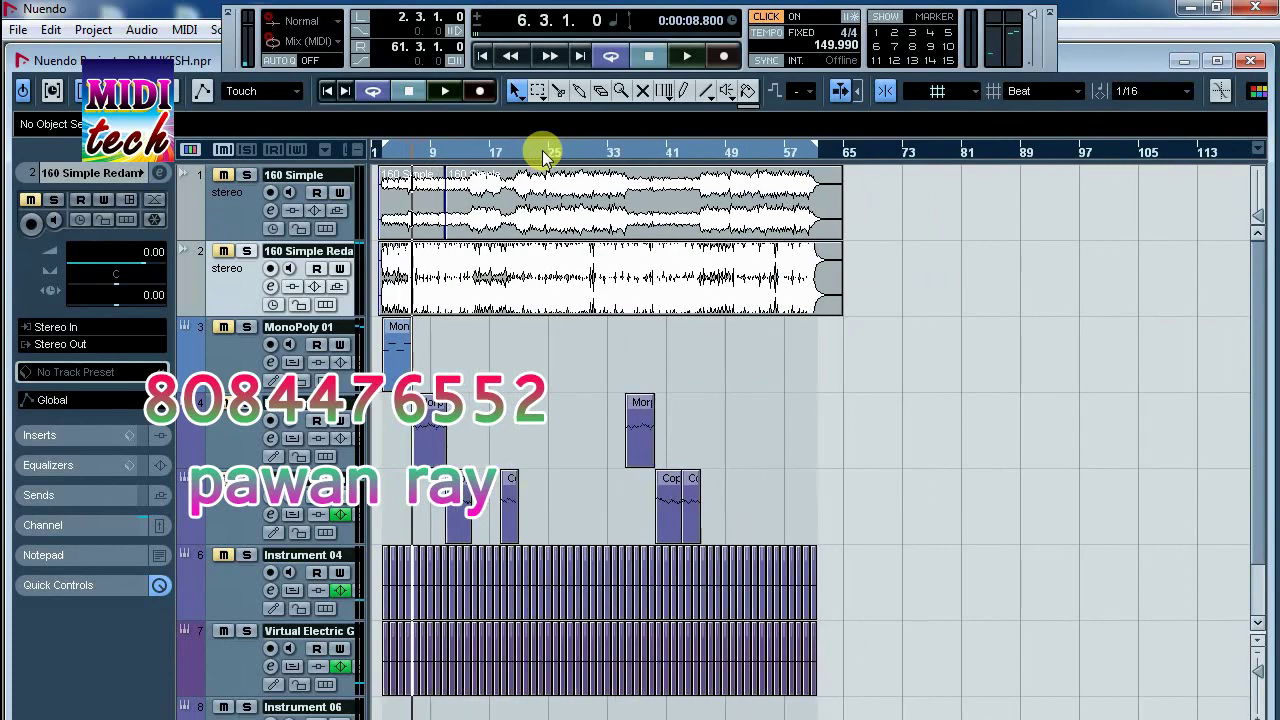
key("h")
key("h")
key("h")
key("h")
key("h")
key("h")
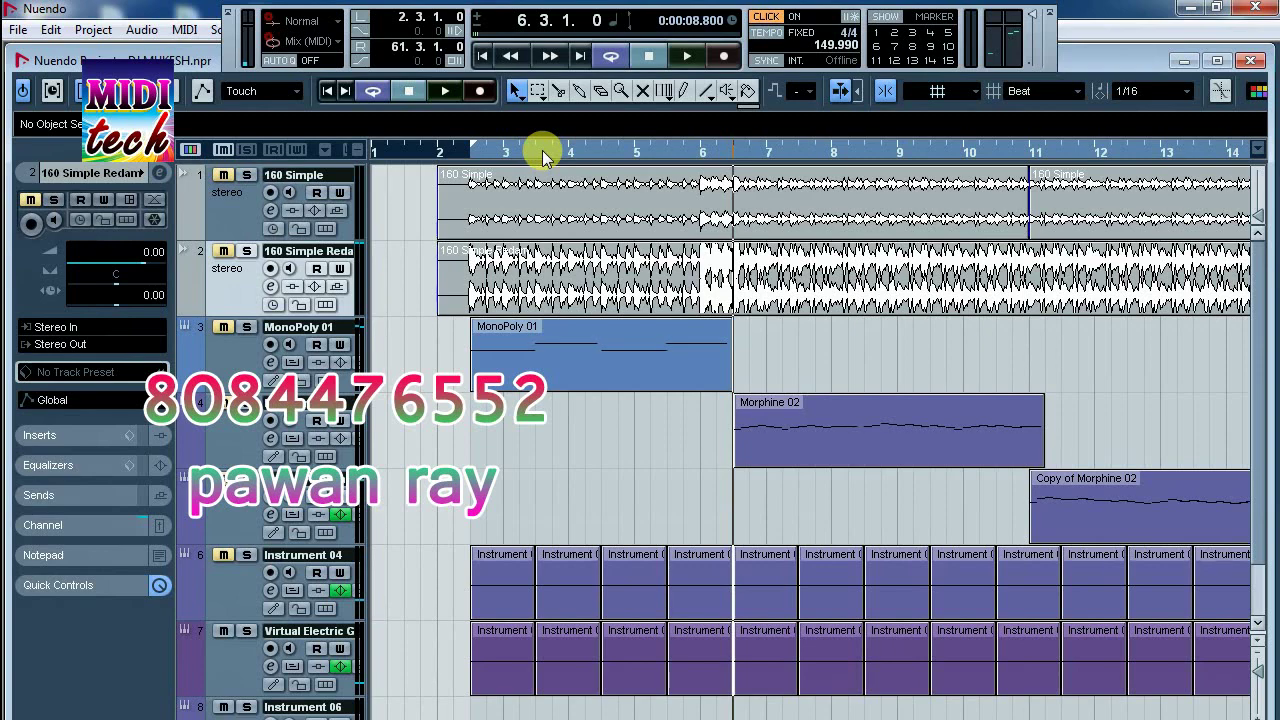
key("g")
key("g")
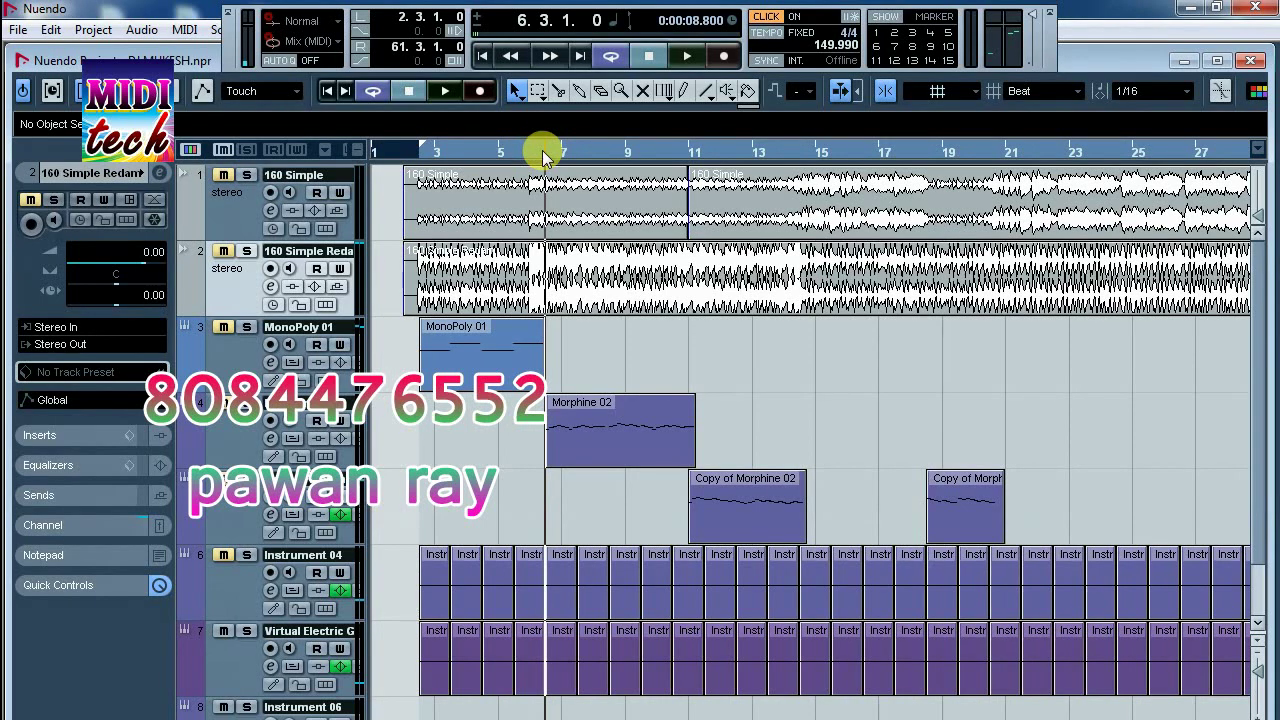
key("g")
key("g")
key("g")
key("g")
key("g")
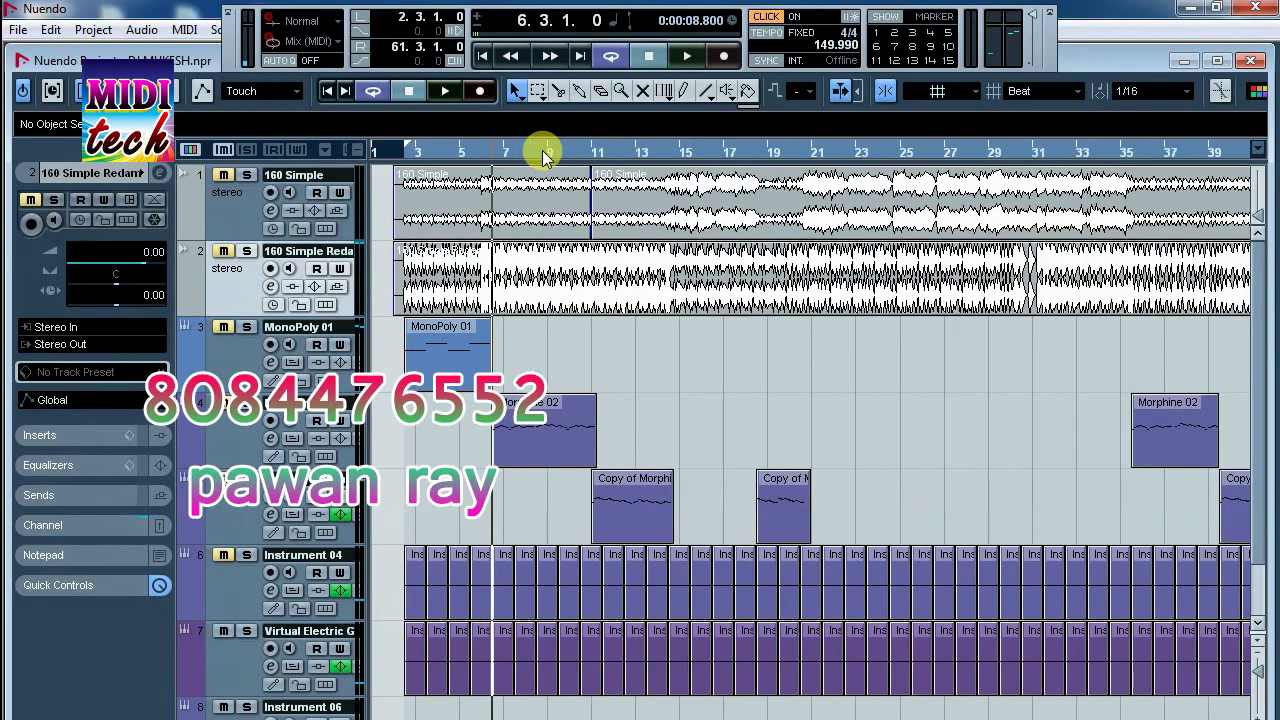
key("g")
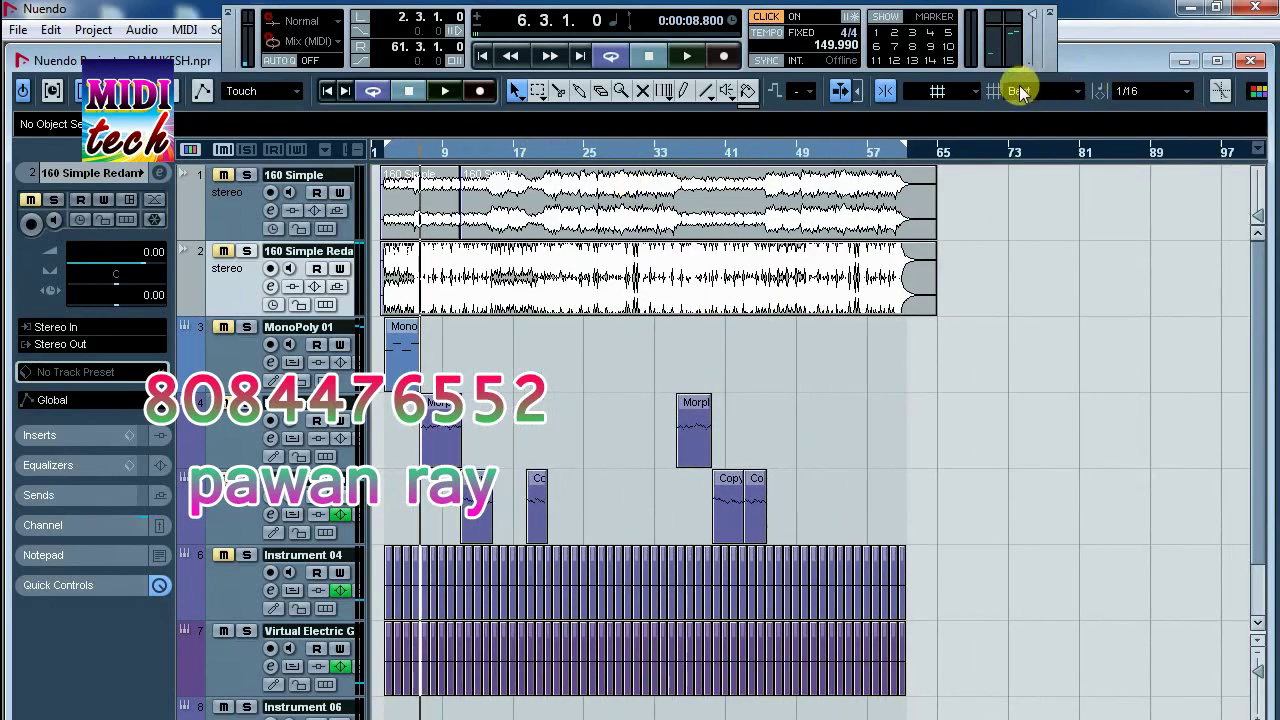
- Move the right locator to 61.2.1.0 and select the audio event on track 2
left_click_drag(906, 149, 903, 148)
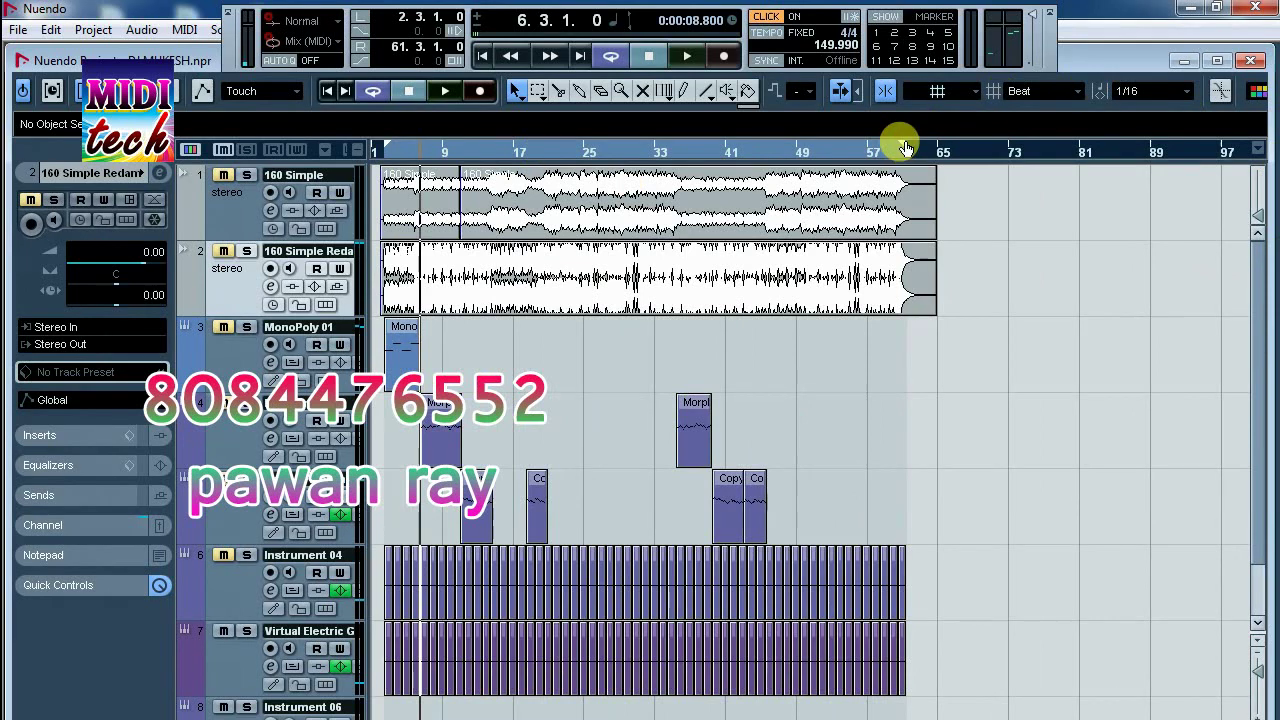
left_click(634, 271)
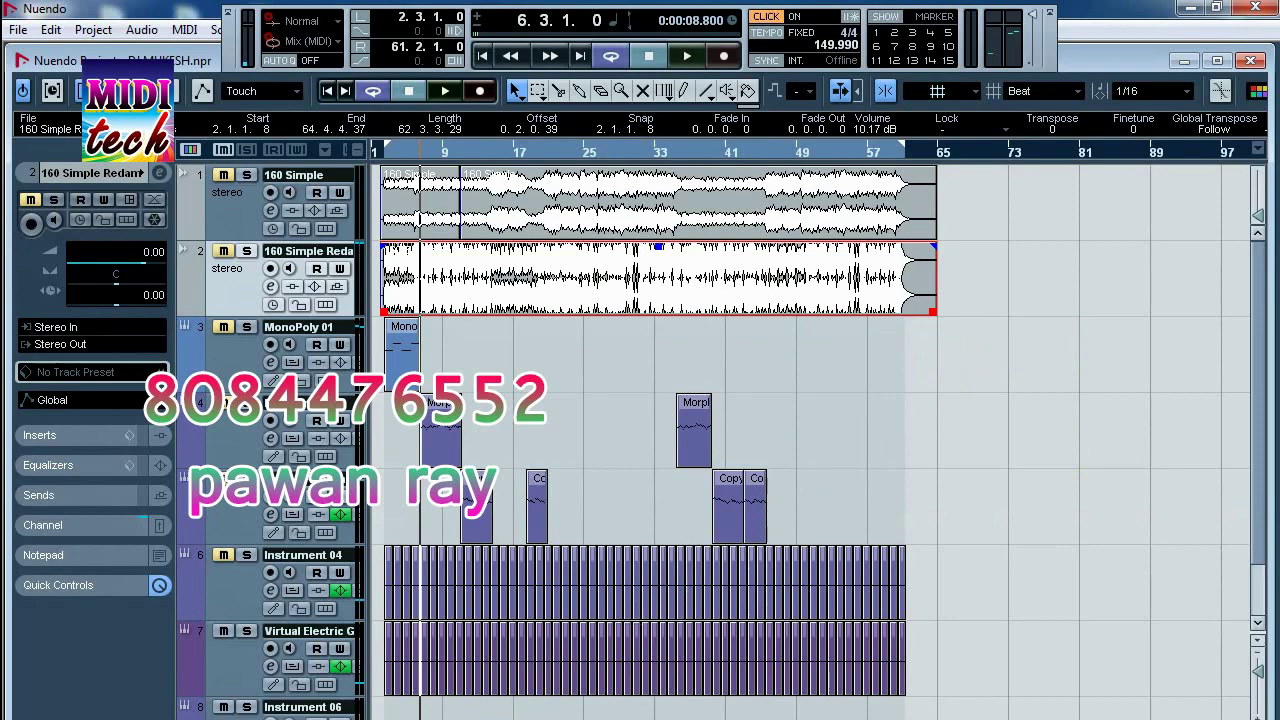
key("super+d")
key("super+d")
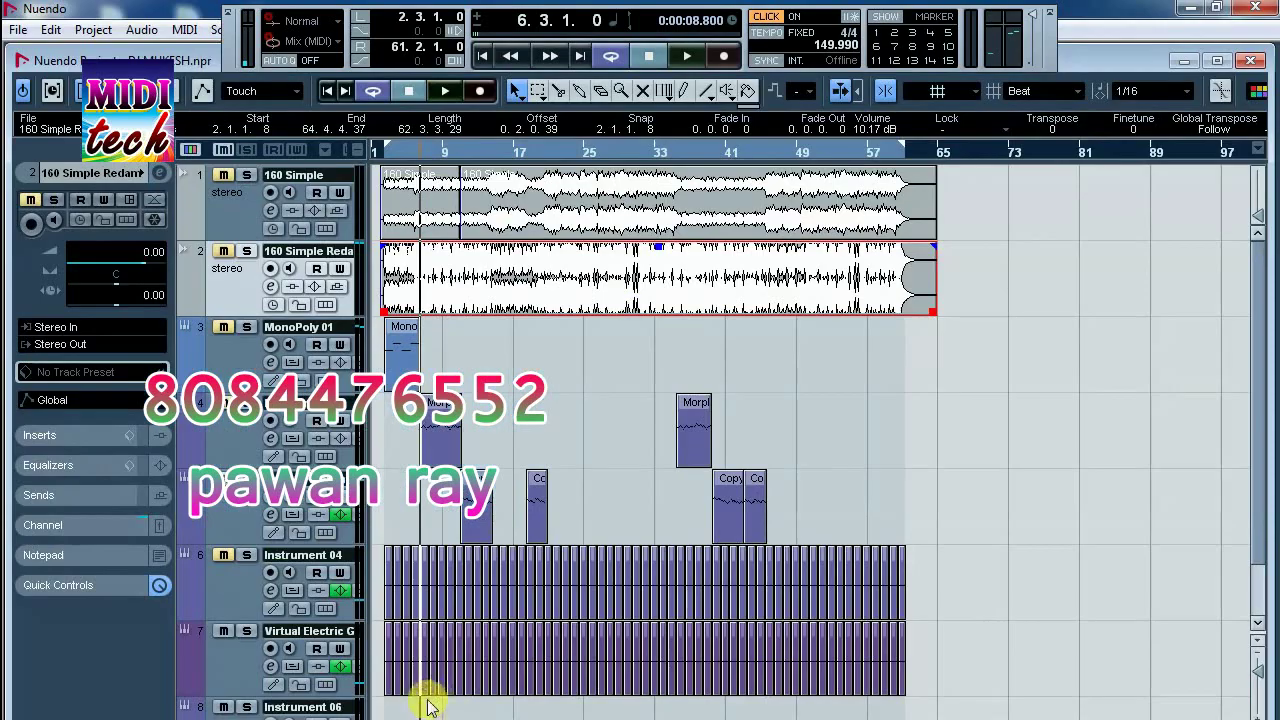